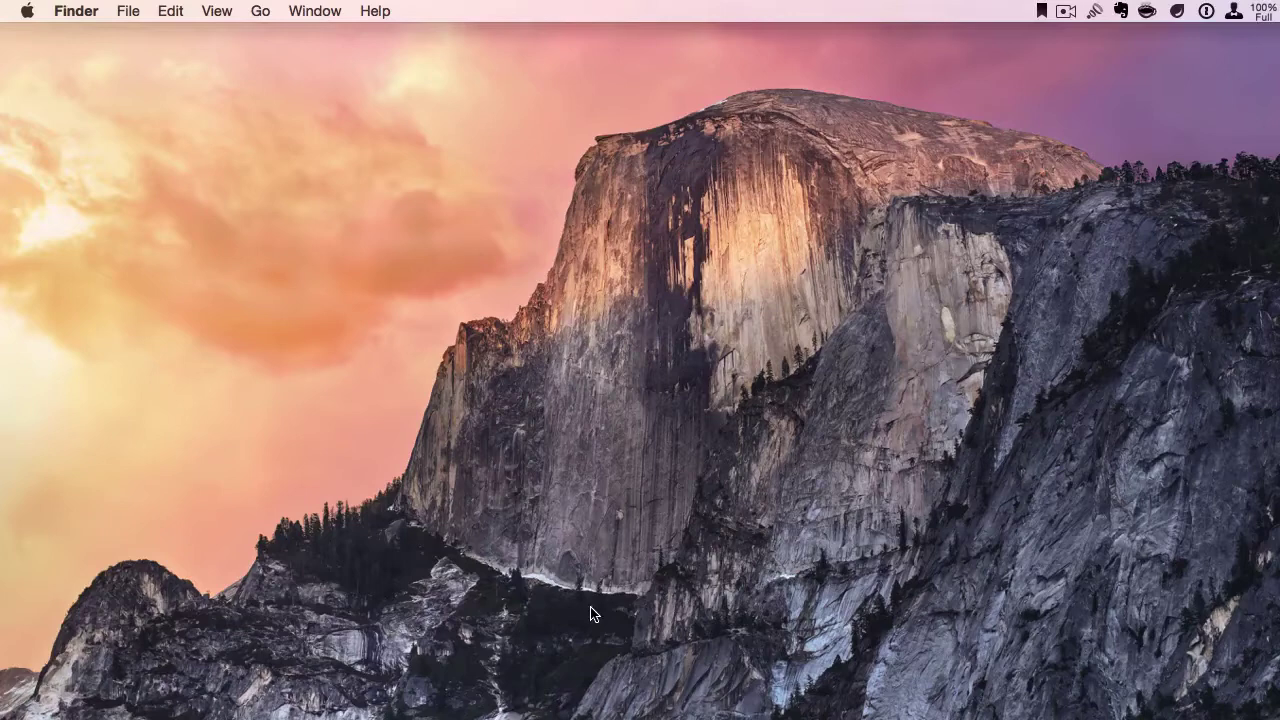
Step: Download Accordance Services Set.zip from the Support > Downloads page on accordancebible.com in Safari
mouse_move(540, 690)
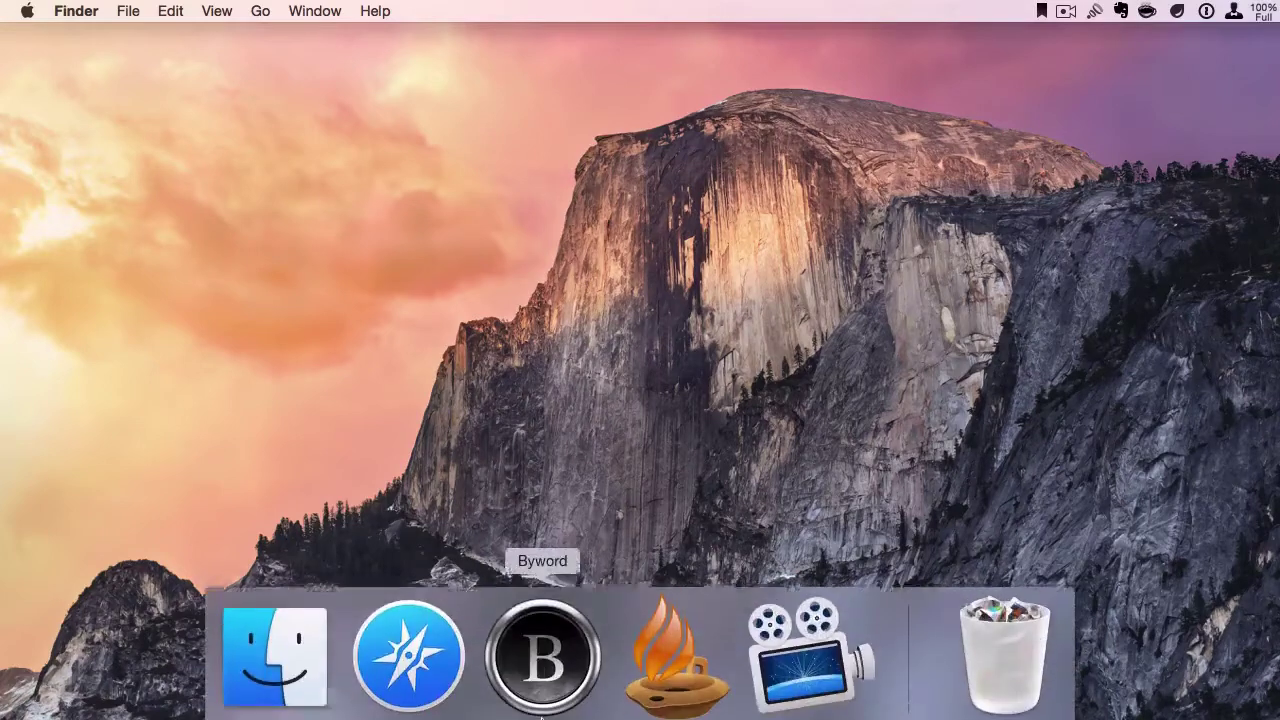
left_click(402, 665)
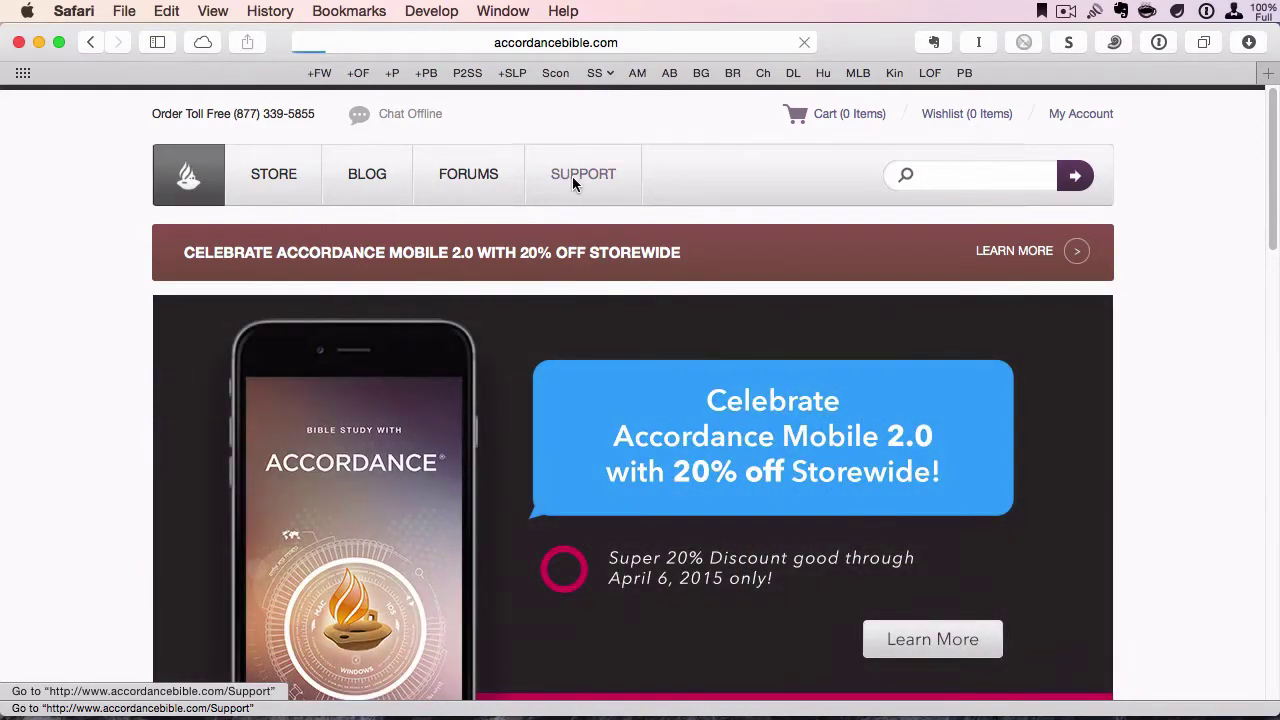
left_click(572, 177)
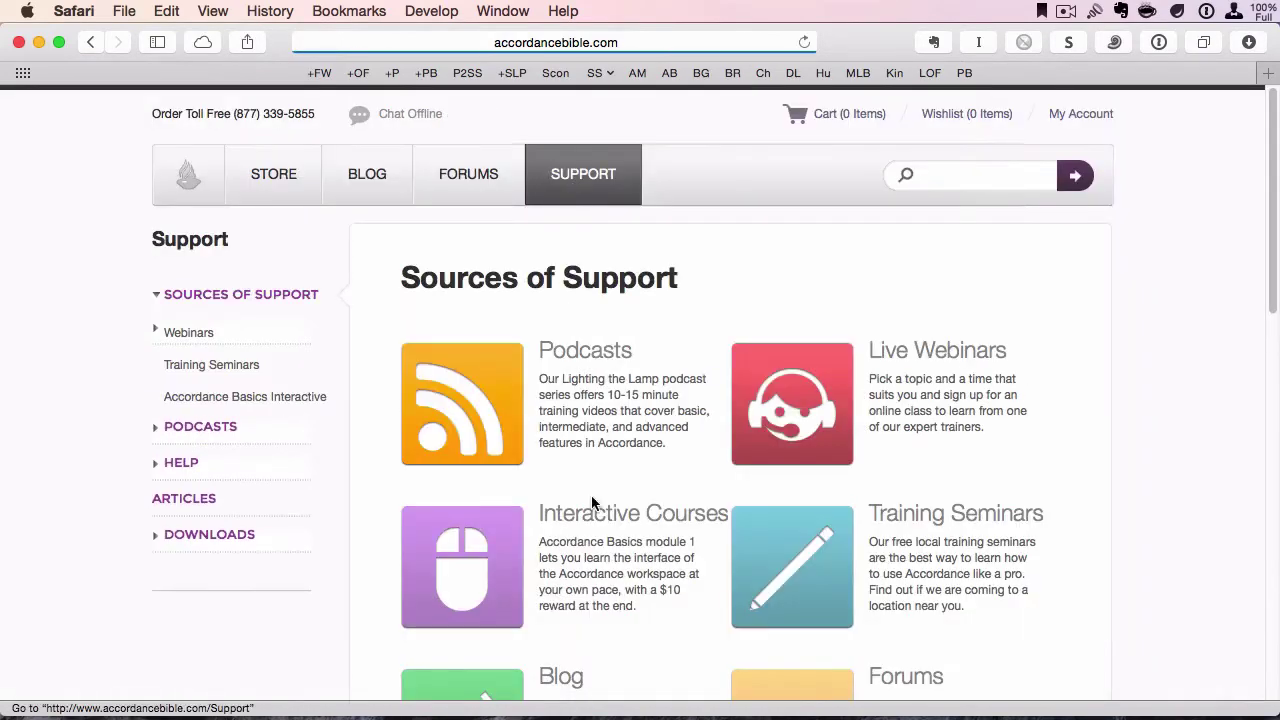
scroll(591, 510, "down", 10)
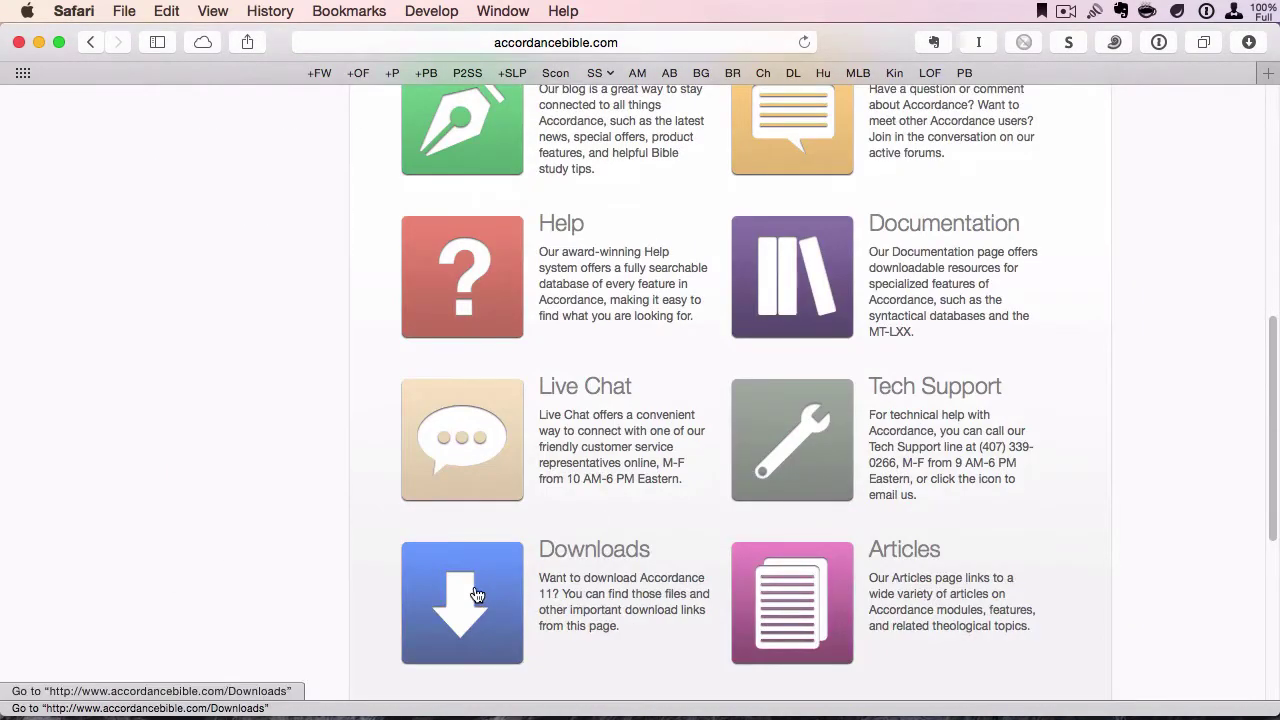
left_click(477, 596)
scroll(617, 514, "down", 4)
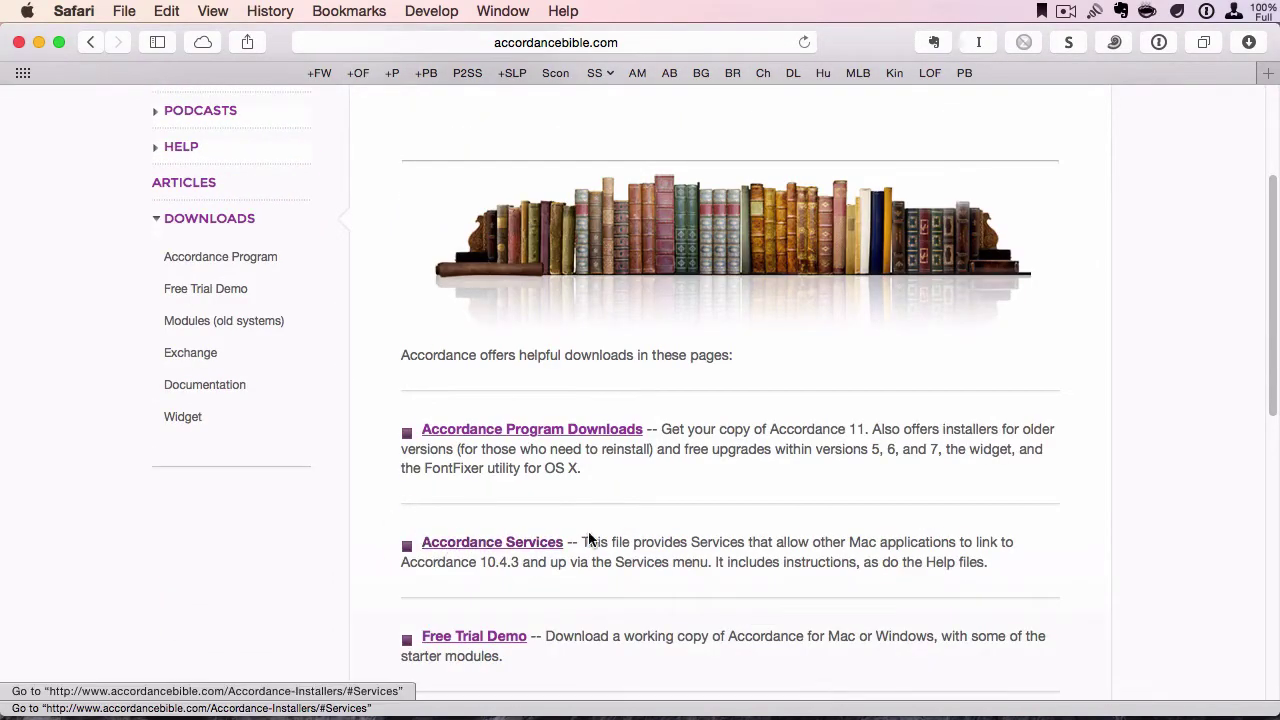
left_click(537, 551)
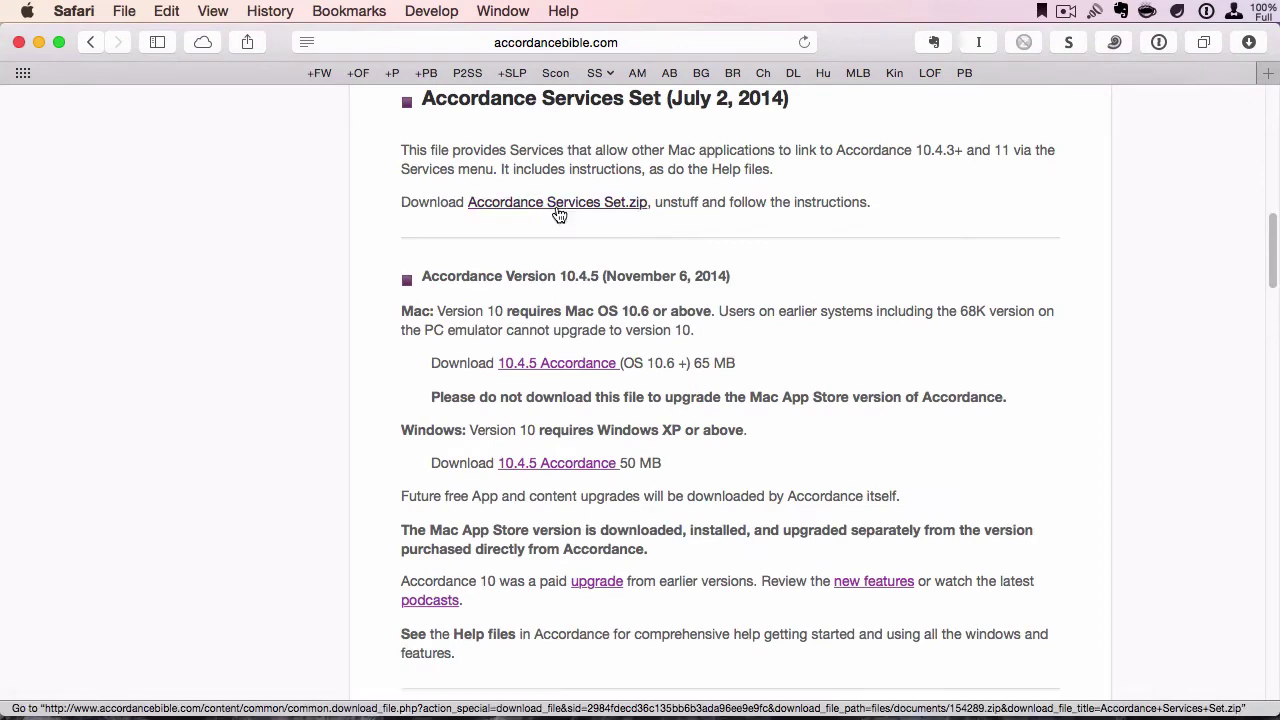
left_click(570, 204)
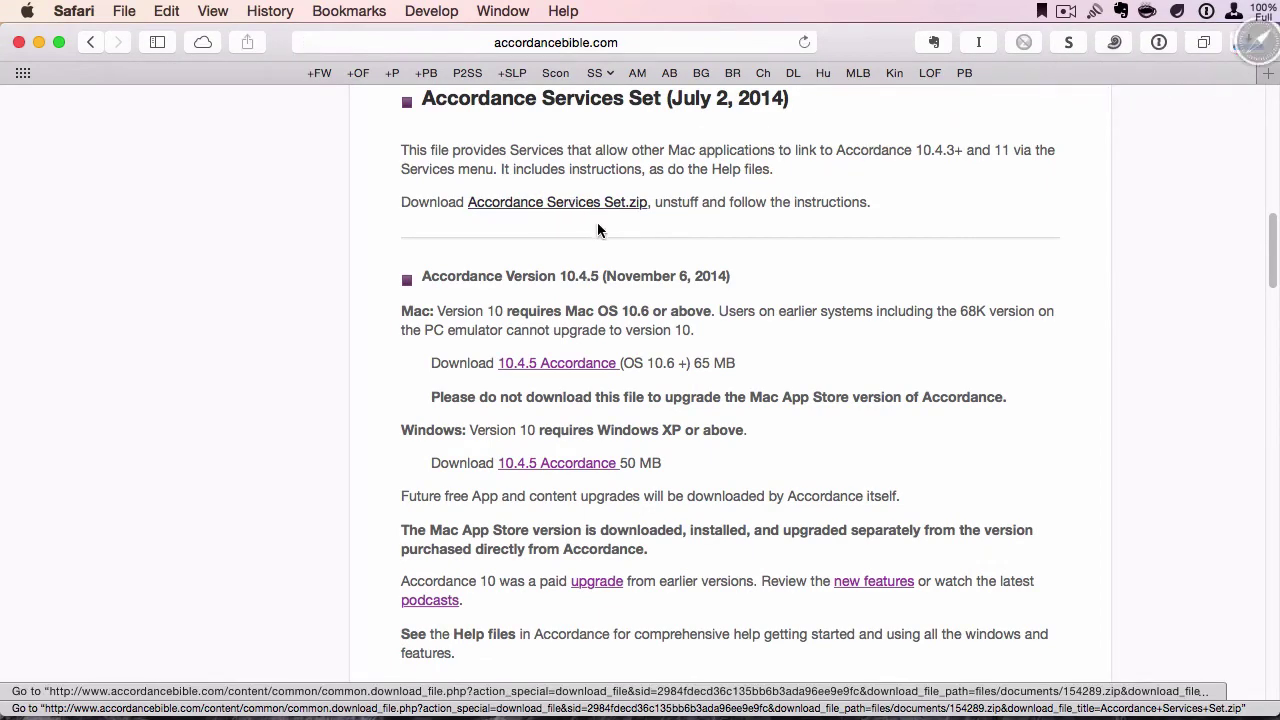
Step: Unzip Accordance Services Set.zip and expand the Accordance Services folder in Finder's Downloads window
left_click(1247, 45)
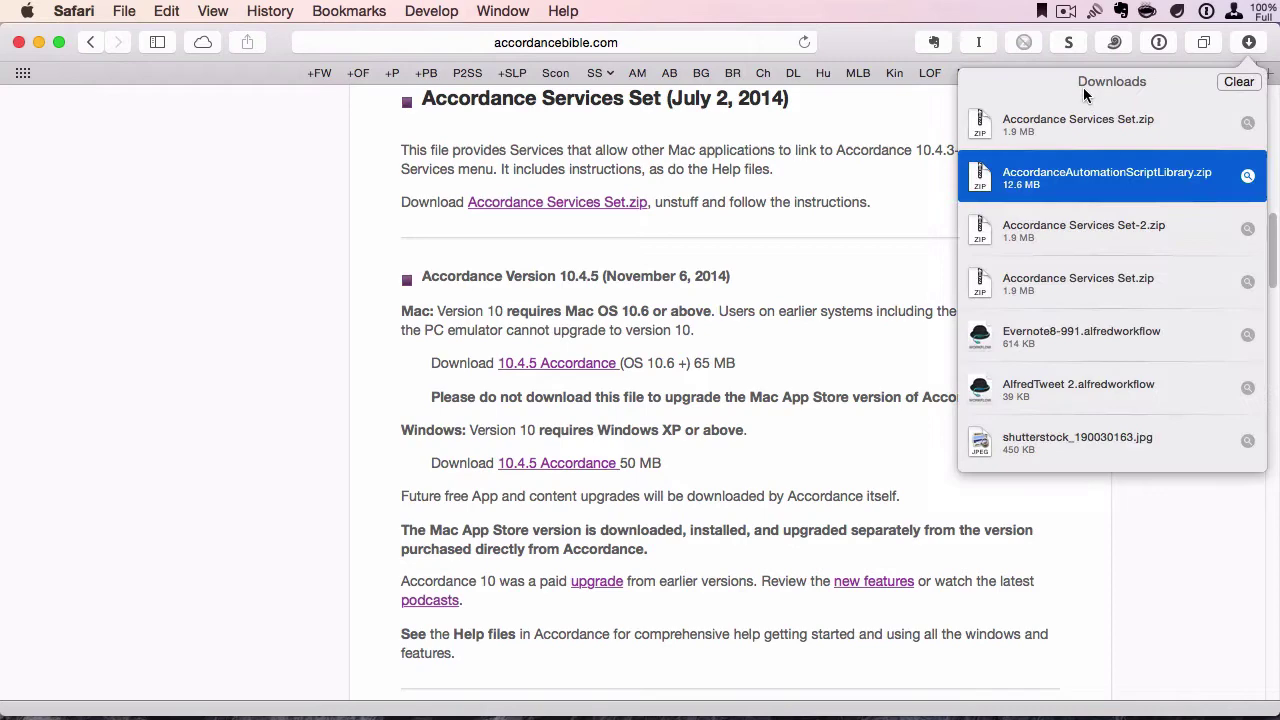
double_click(1055, 121)
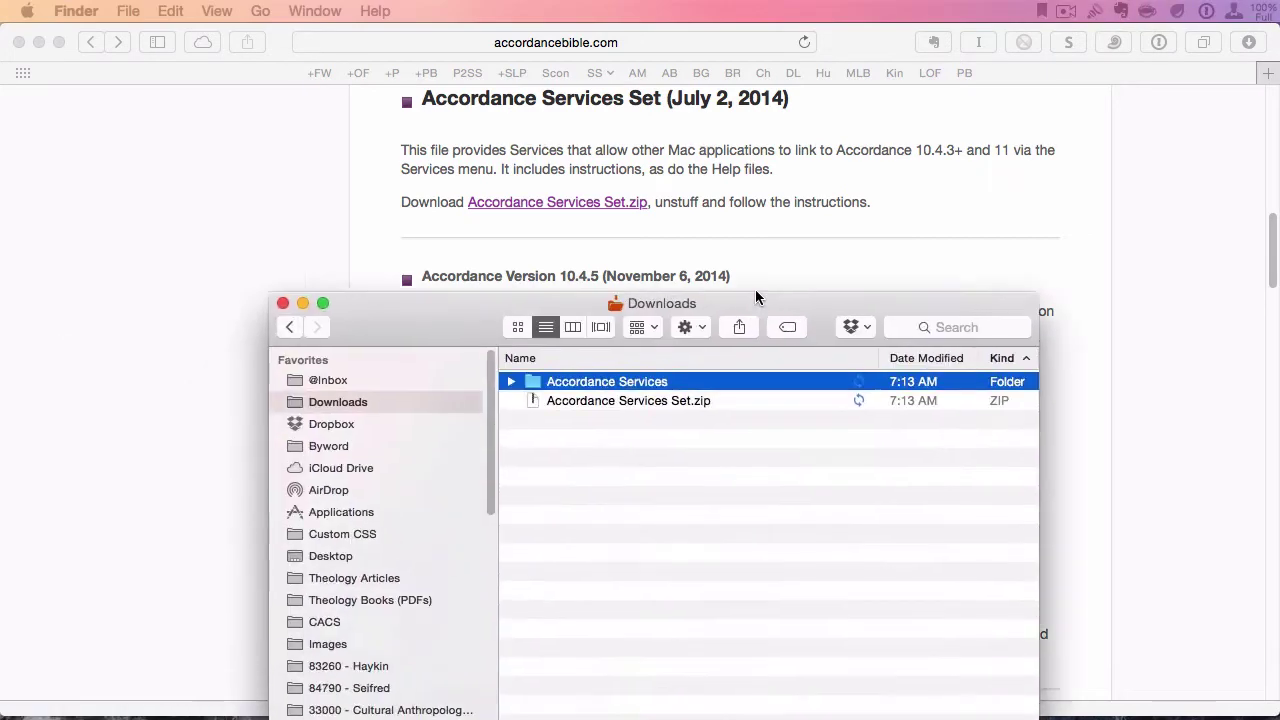
left_click_drag(757, 294, 775, 151)
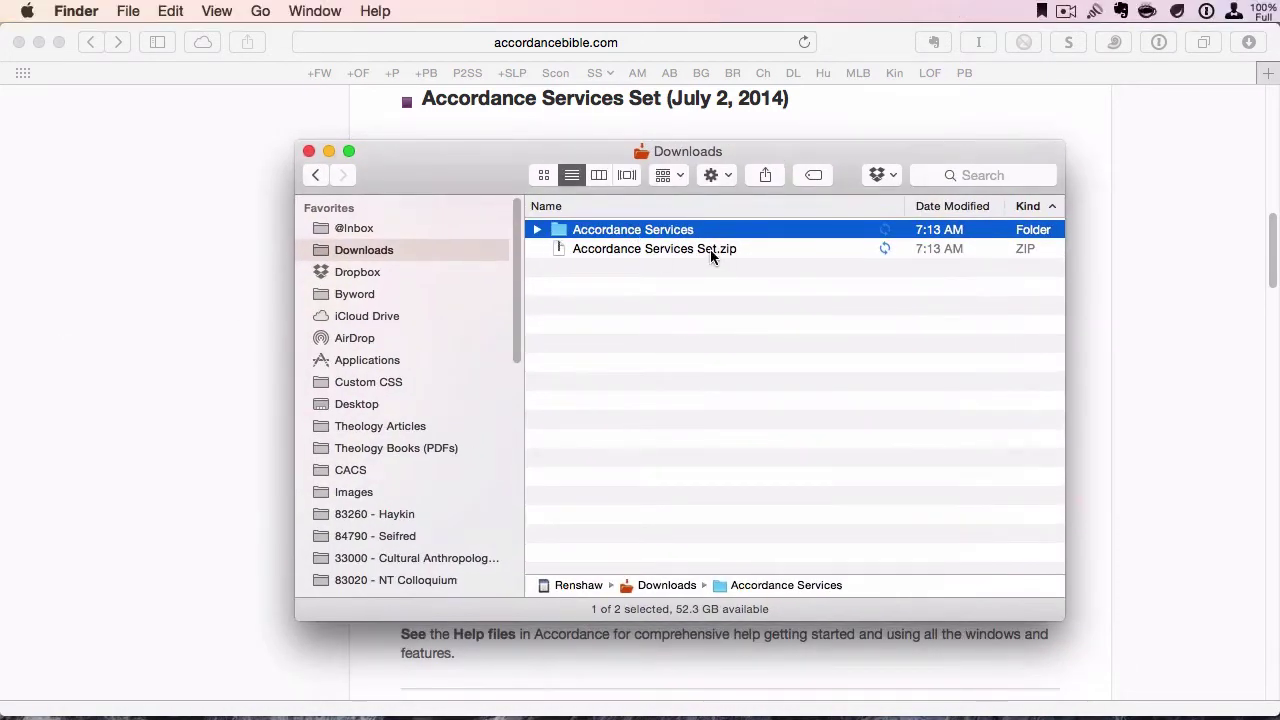
left_click(536, 230)
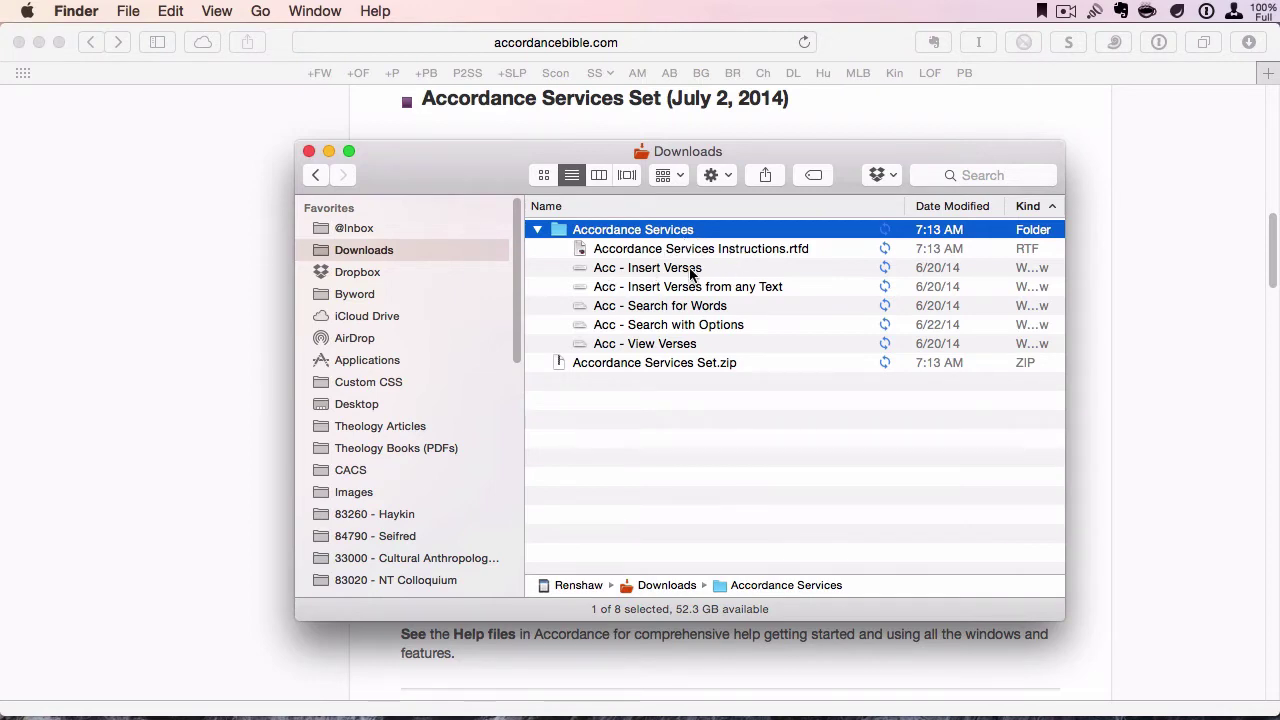
Step: Install the Acc - Insert Verses and Acc - Insert Verses from any Text workflows as services
double_click(690, 274)
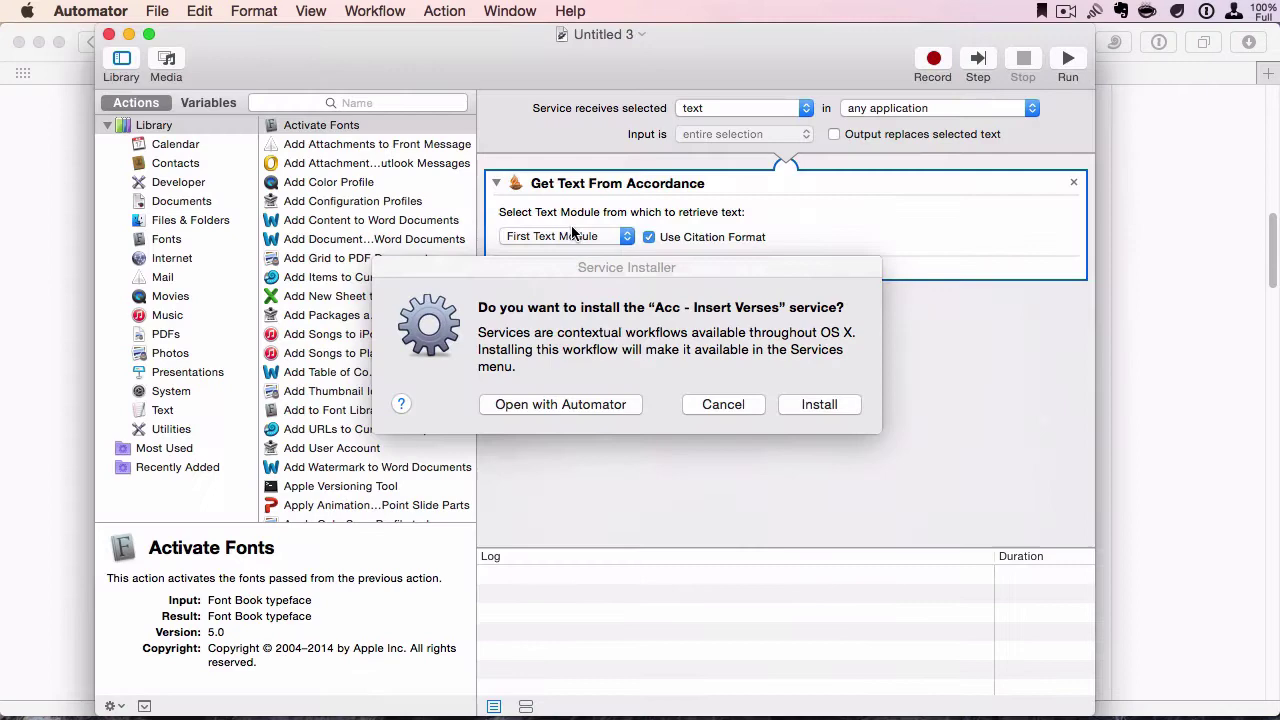
left_click(835, 404)
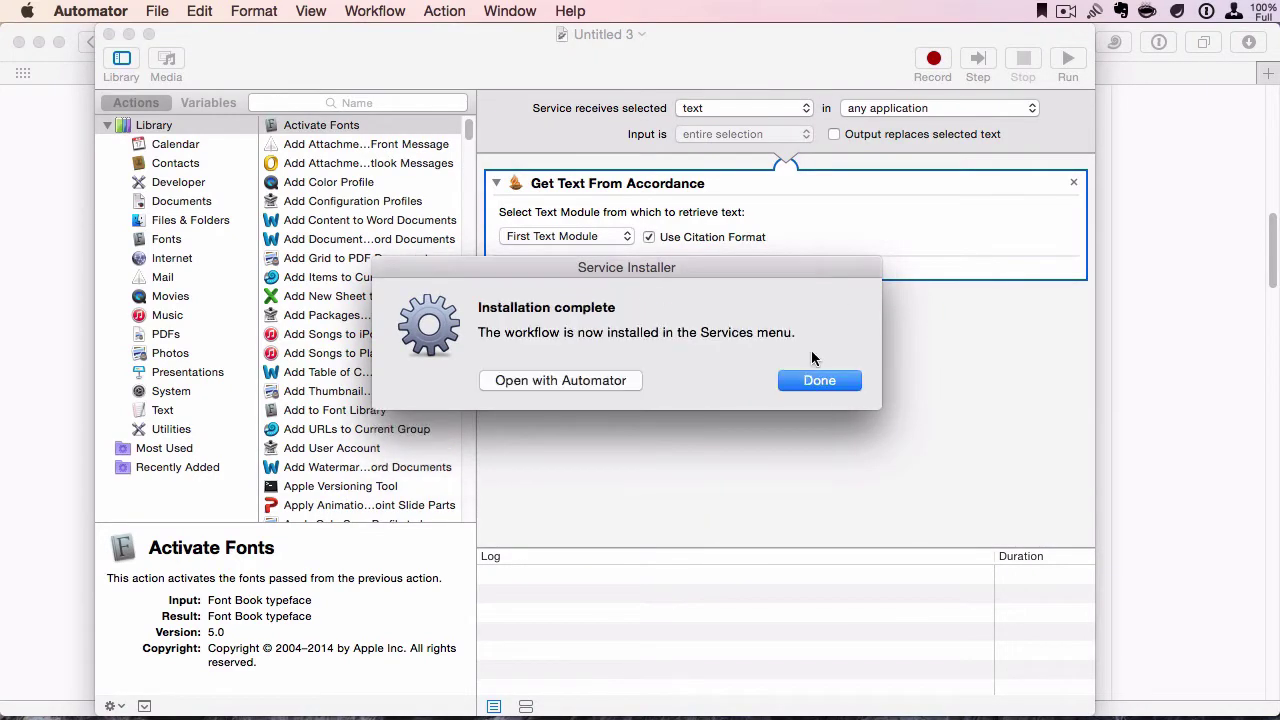
left_click(819, 381)
left_click(1123, 252)
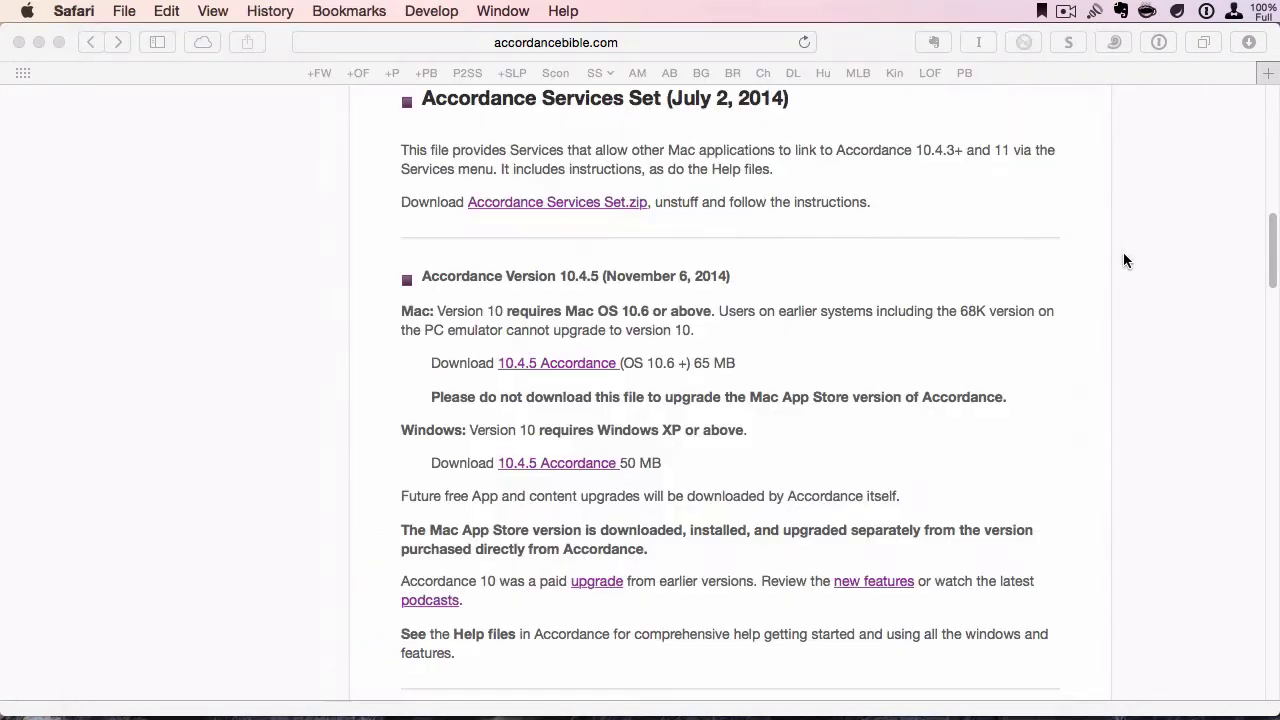
key("super+Tab")
key("super+Tab")
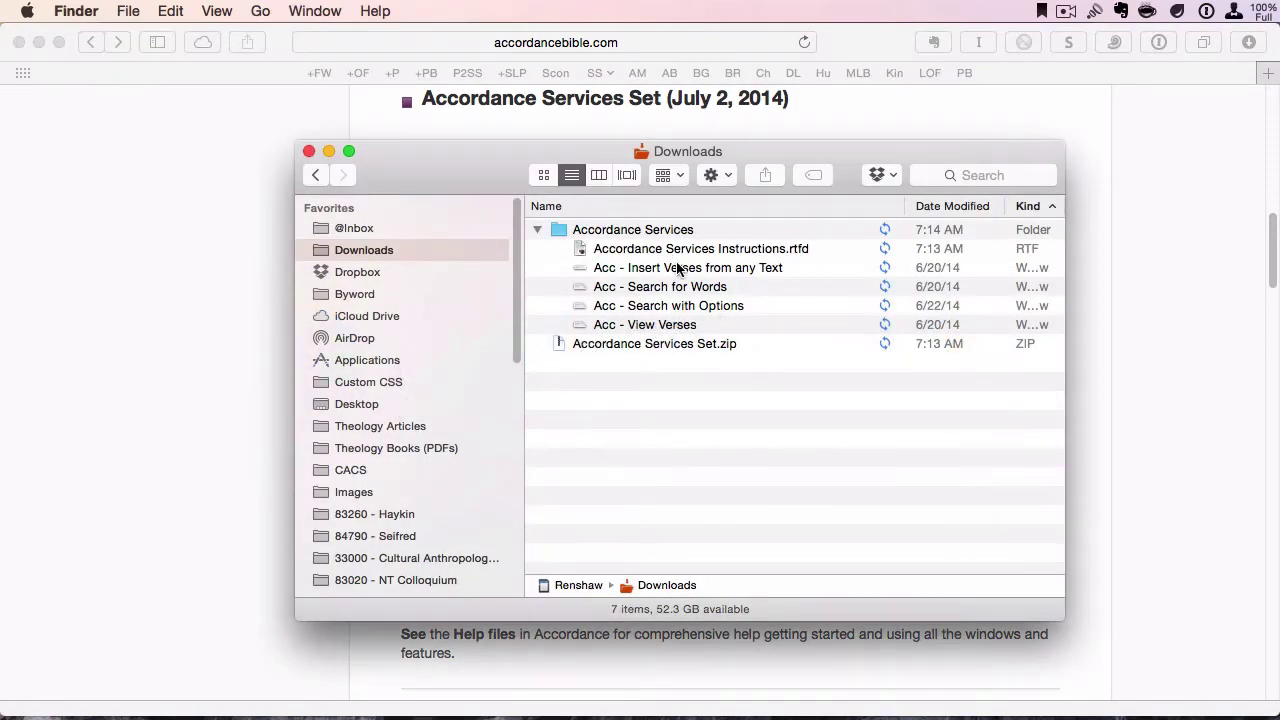
double_click(676, 268)
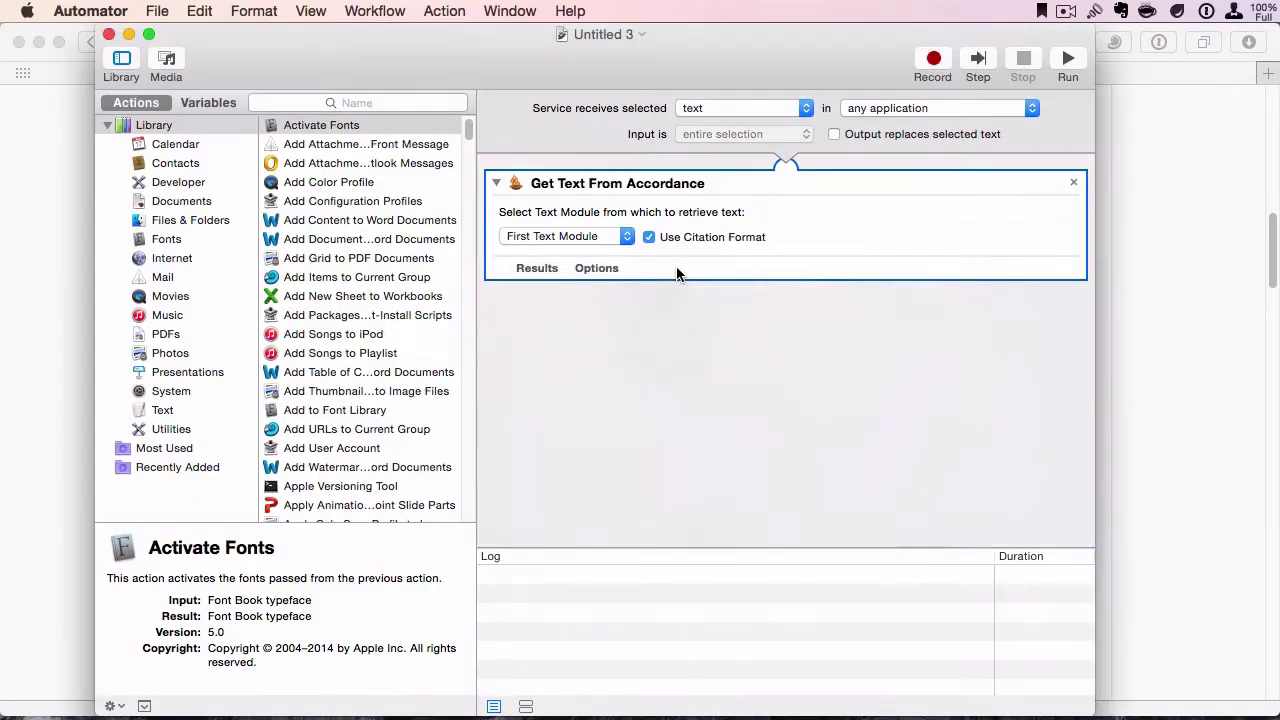
left_click(828, 448)
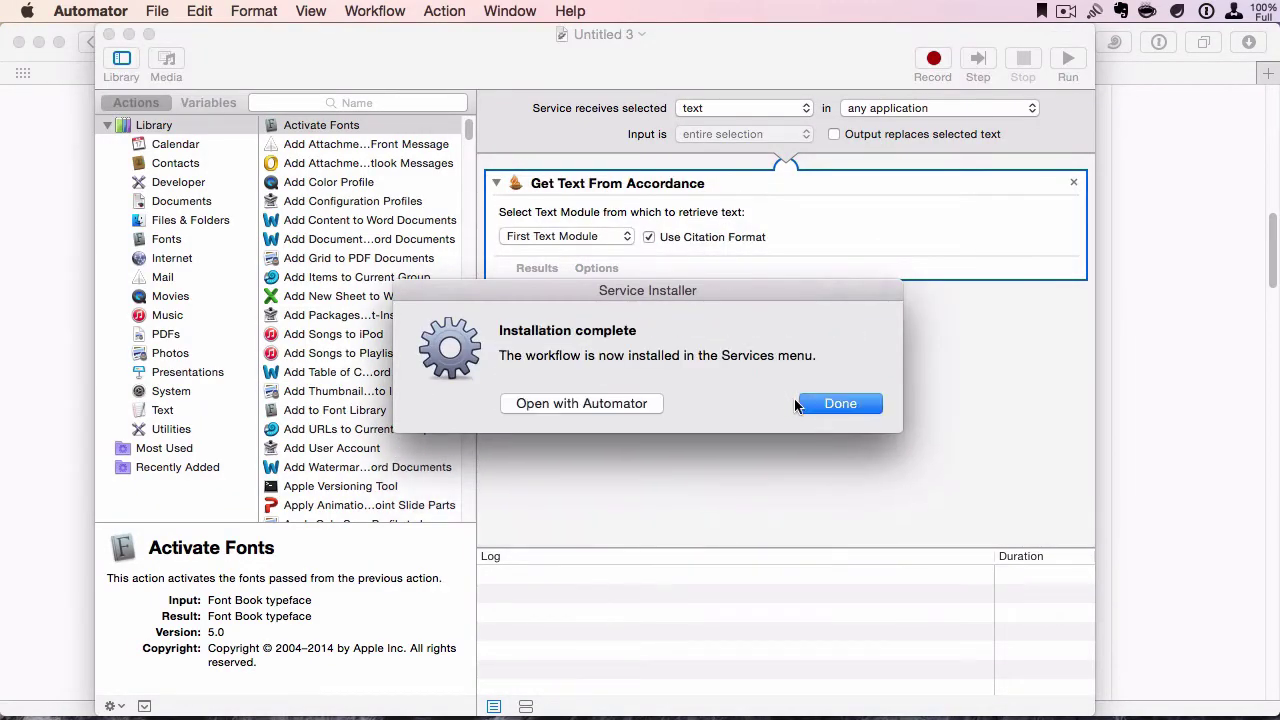
left_click(822, 400)
key("super+m")
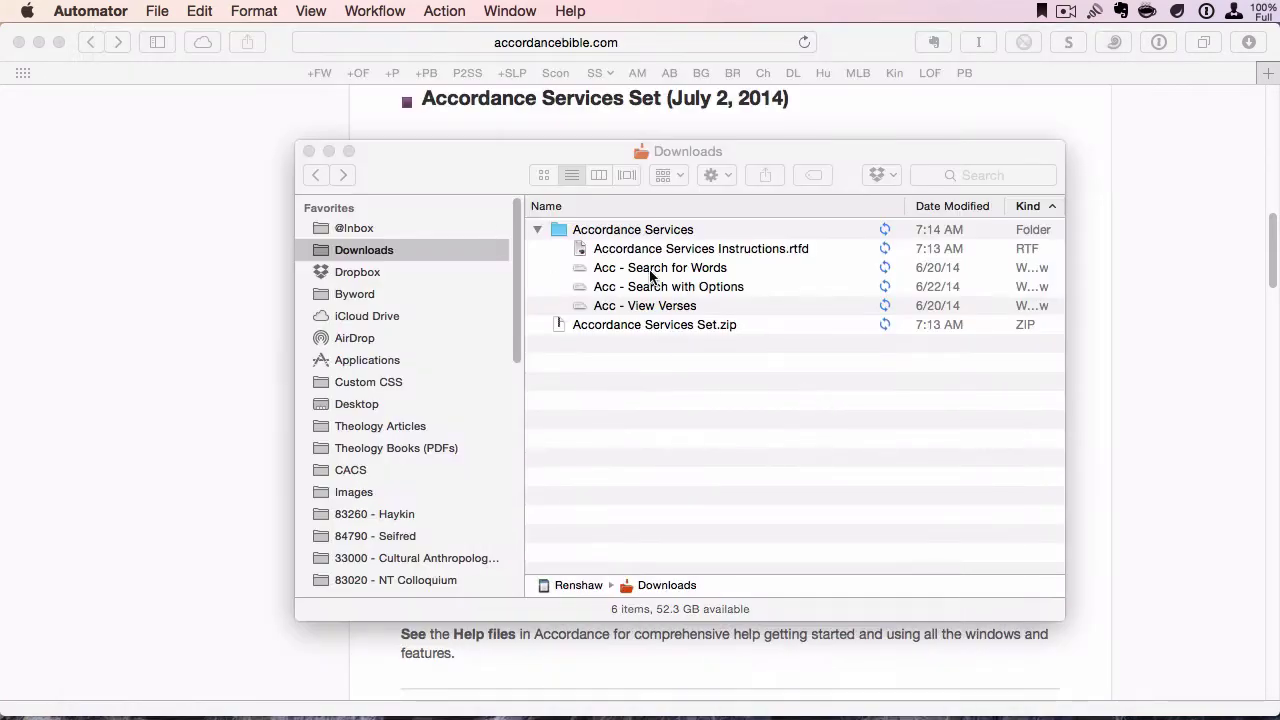
Step: Install the Acc - Search for Words, Search with Options and View Verses workflows as services
double_click(650, 268)
left_click(856, 472)
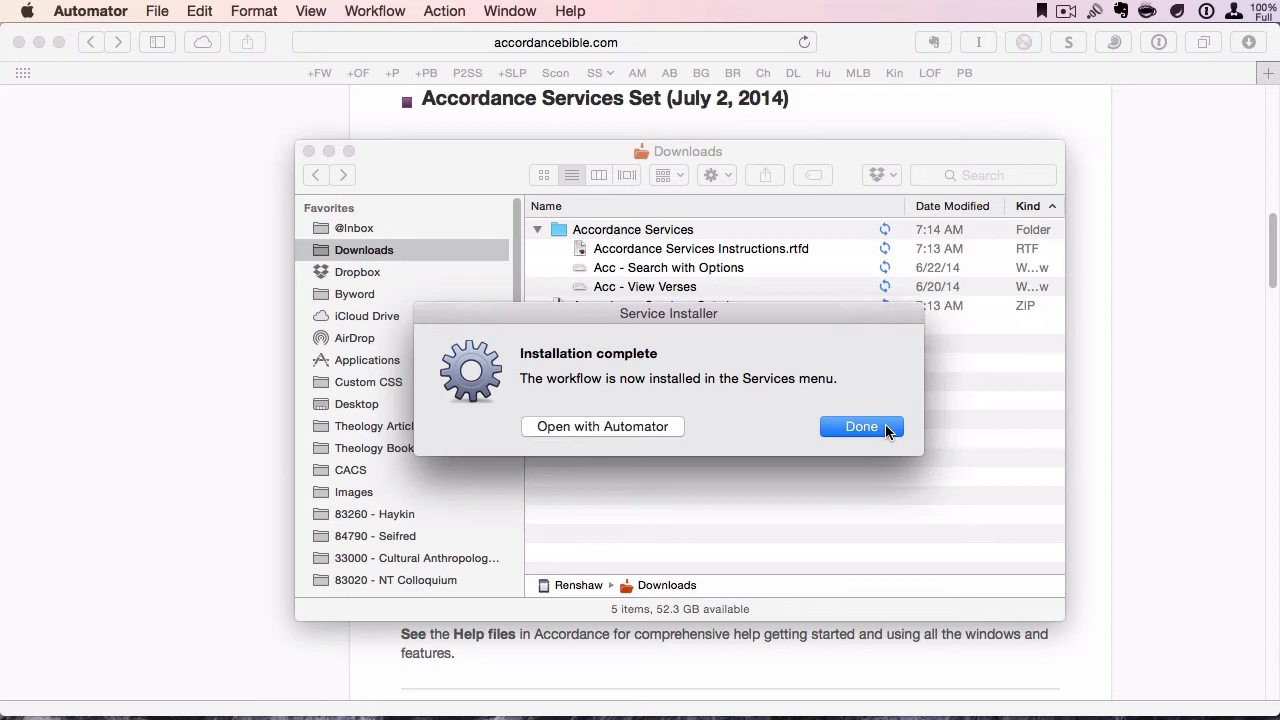
left_click(862, 427)
double_click(690, 268)
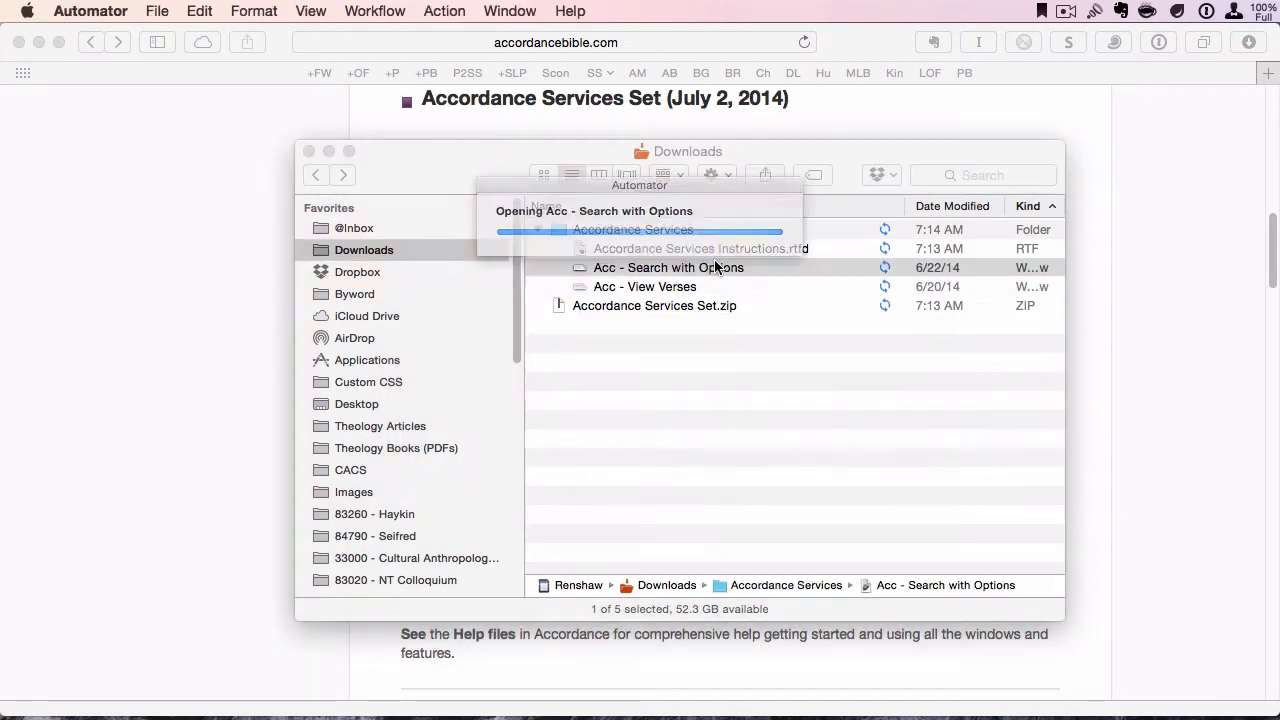
left_click(837, 421)
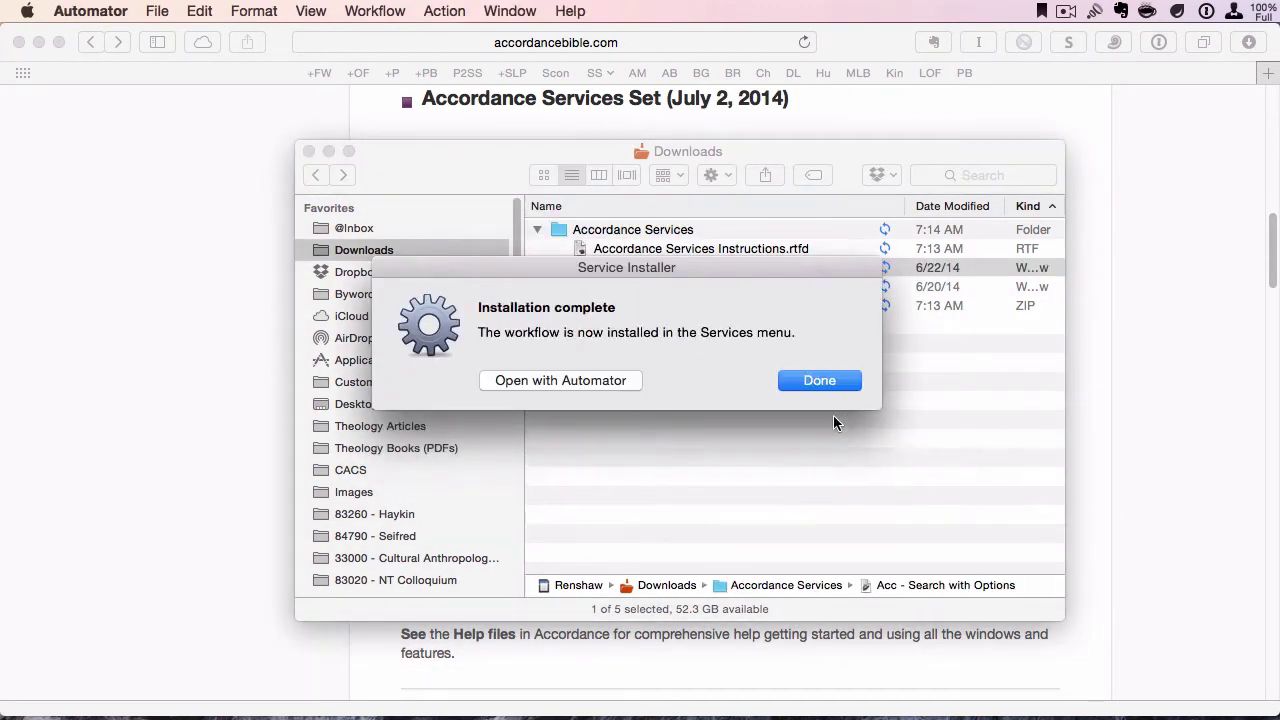
left_click(794, 374)
double_click(648, 266)
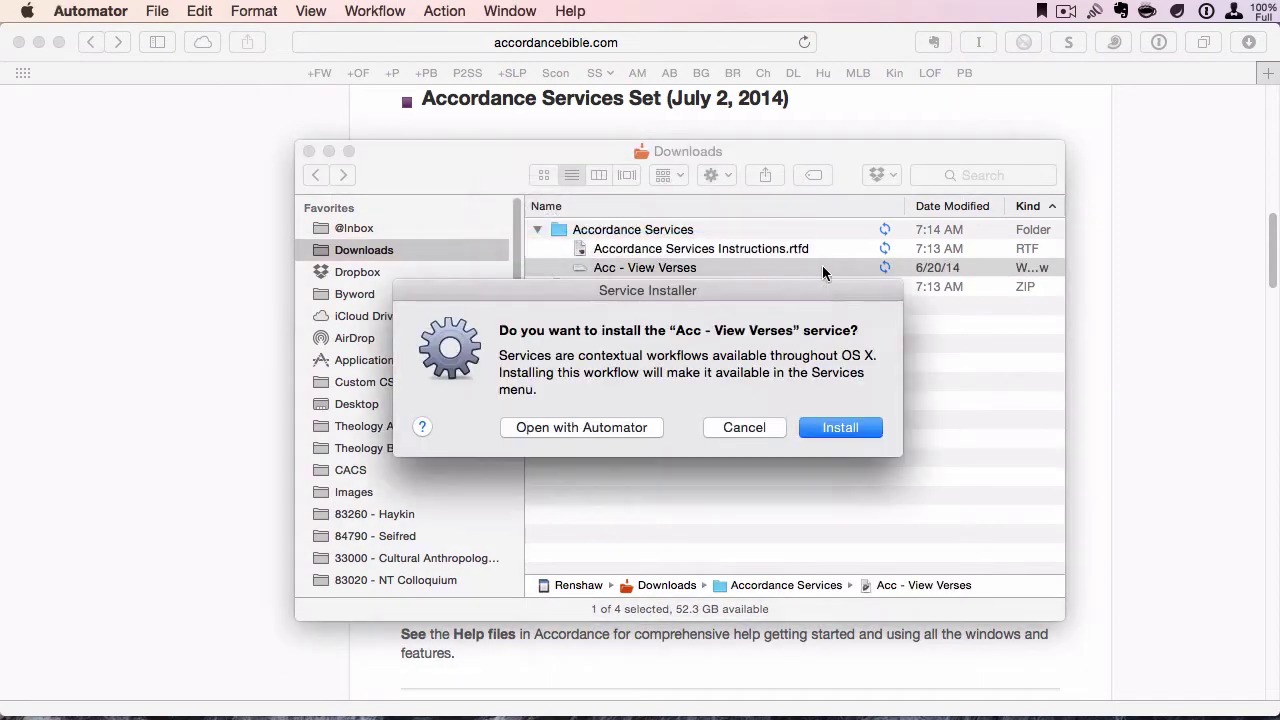
left_click(842, 430)
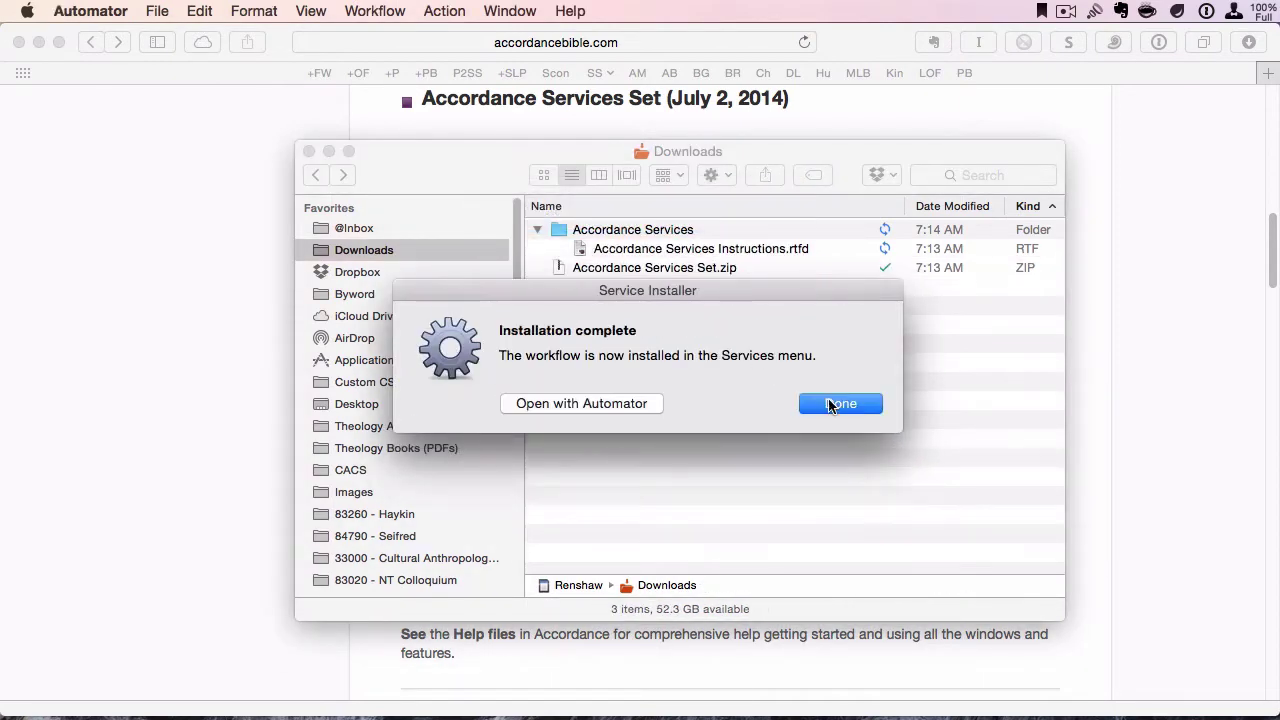
left_click(840, 404)
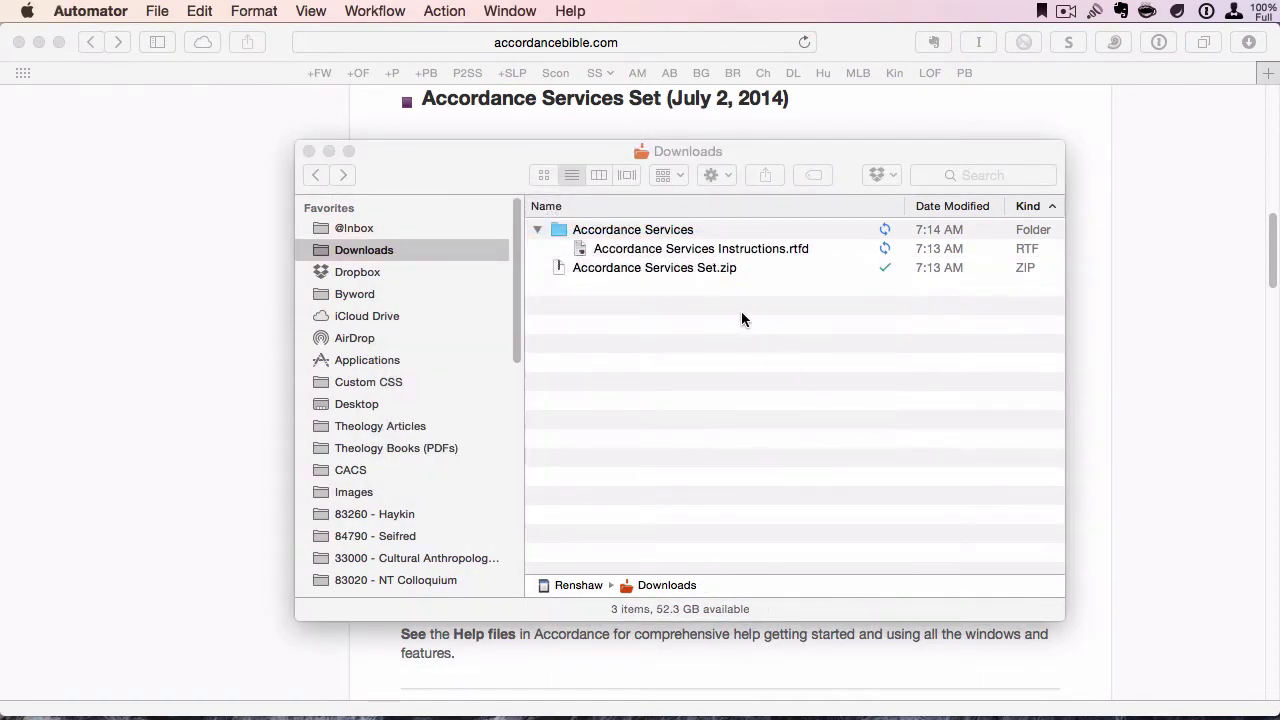
Step: Minimize Finder and Safari, then bring up the Keyboard pane's Shortcuts tab in System Preferences
key("super+m")
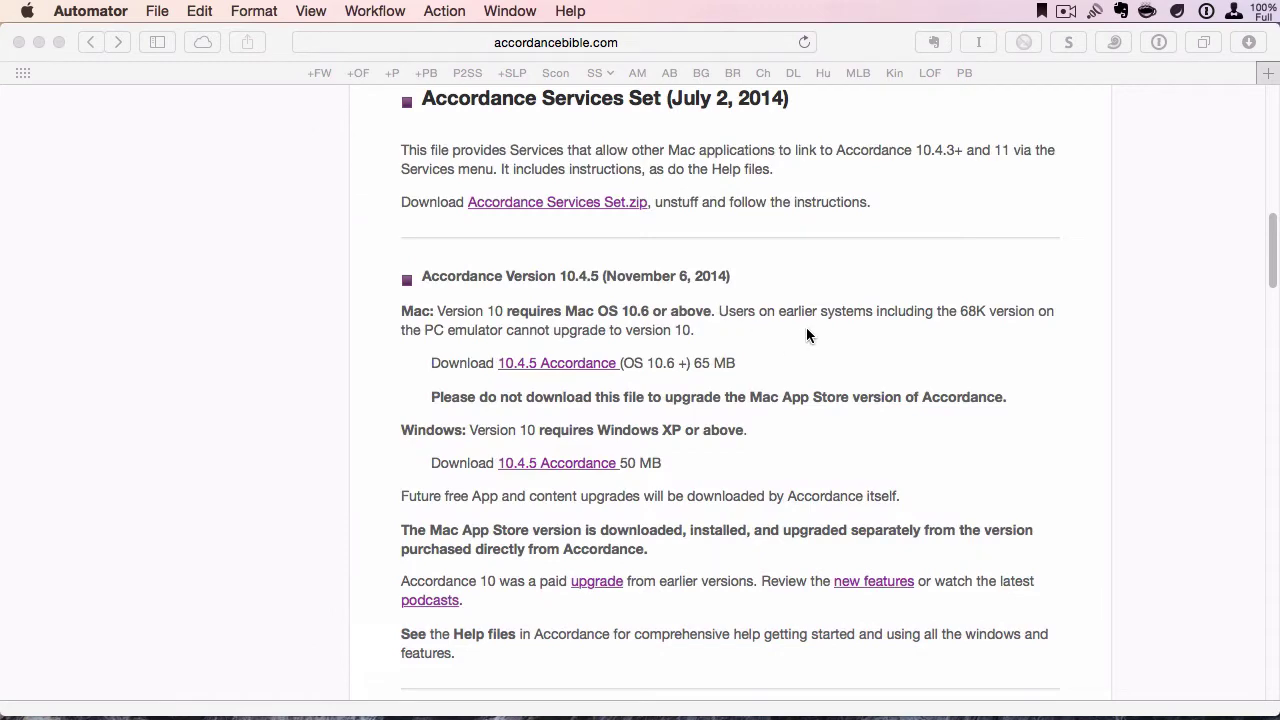
key("super+m")
key("alt+space")
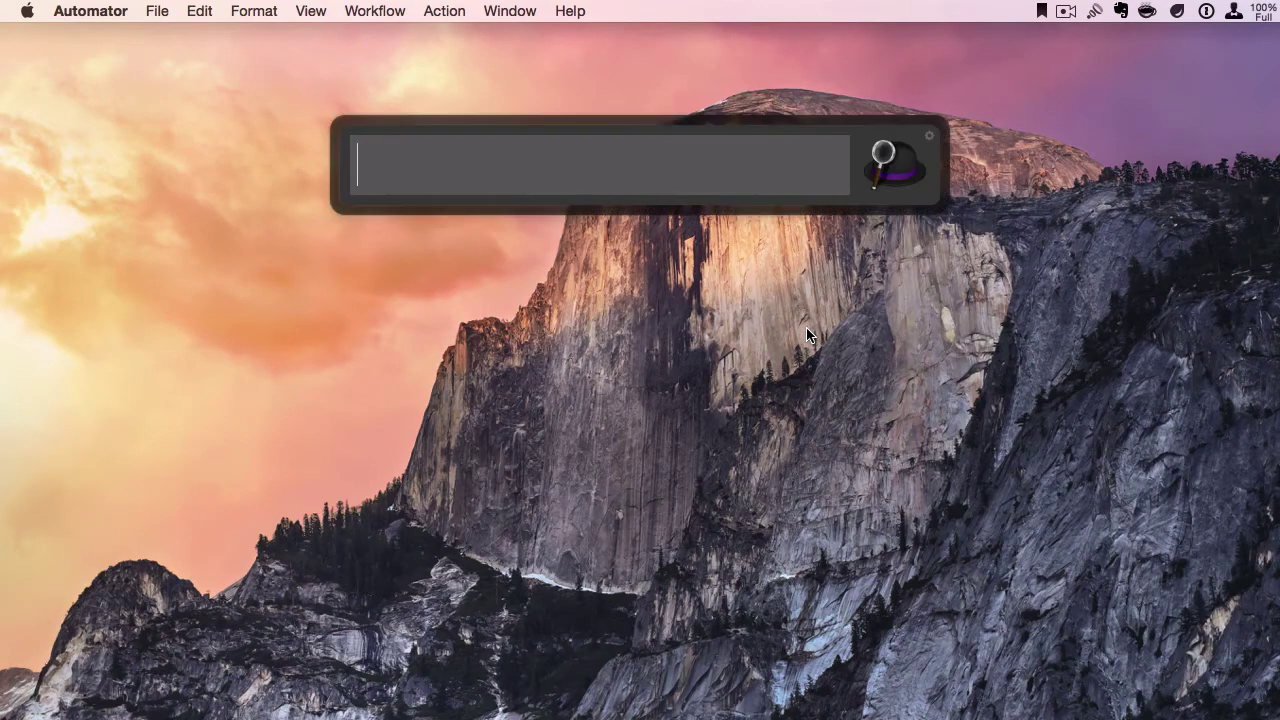
type("key")
key("Down")
key("Return")
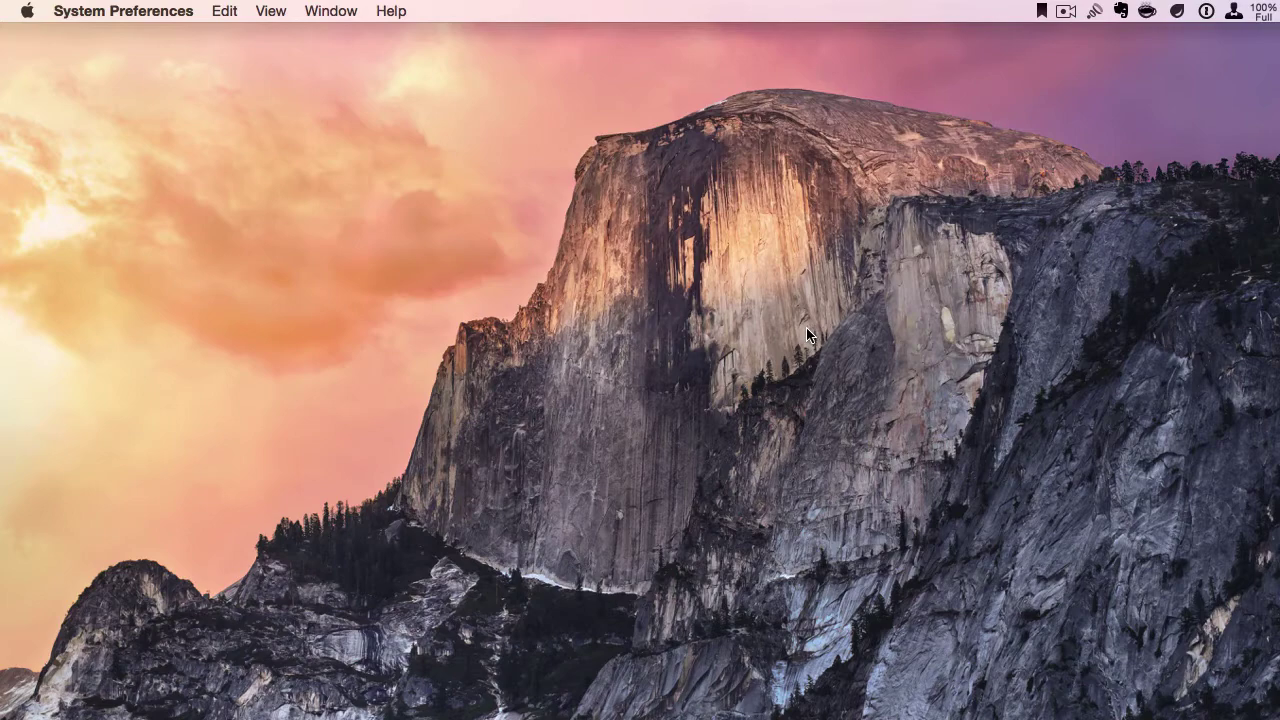
left_click_drag(368, 62, 711, 69)
left_click(533, 52)
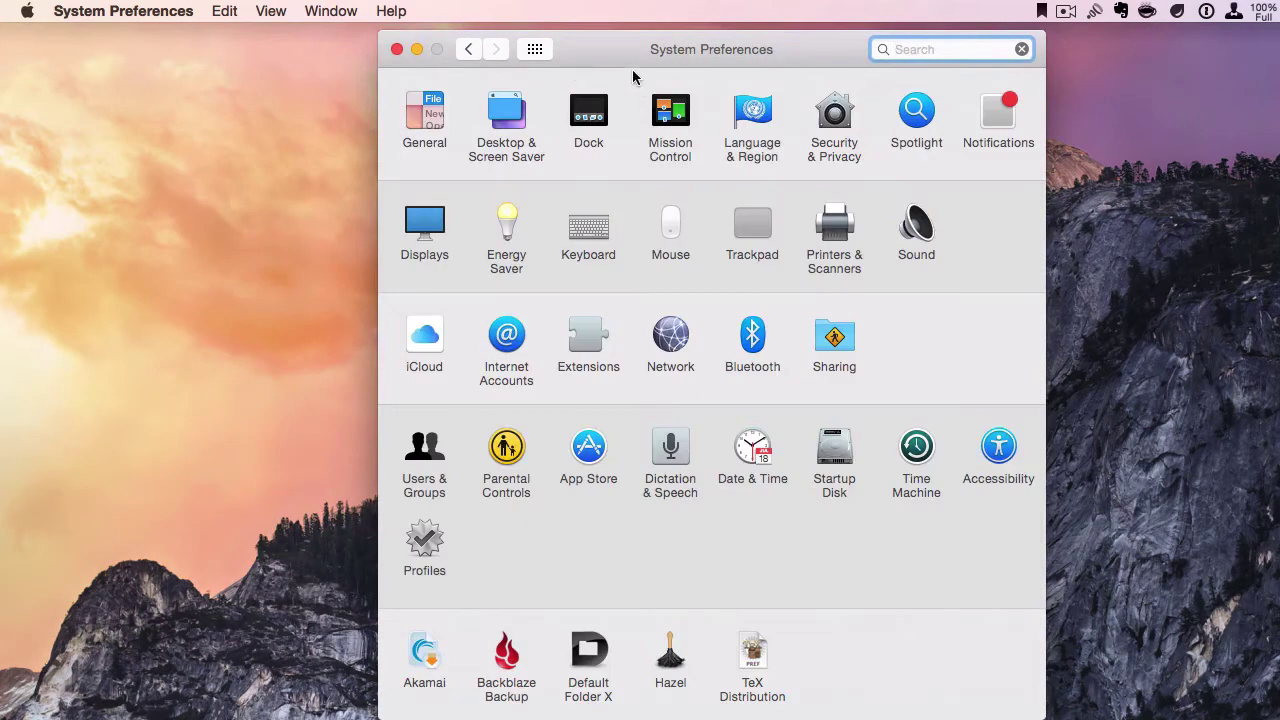
left_click(581, 232)
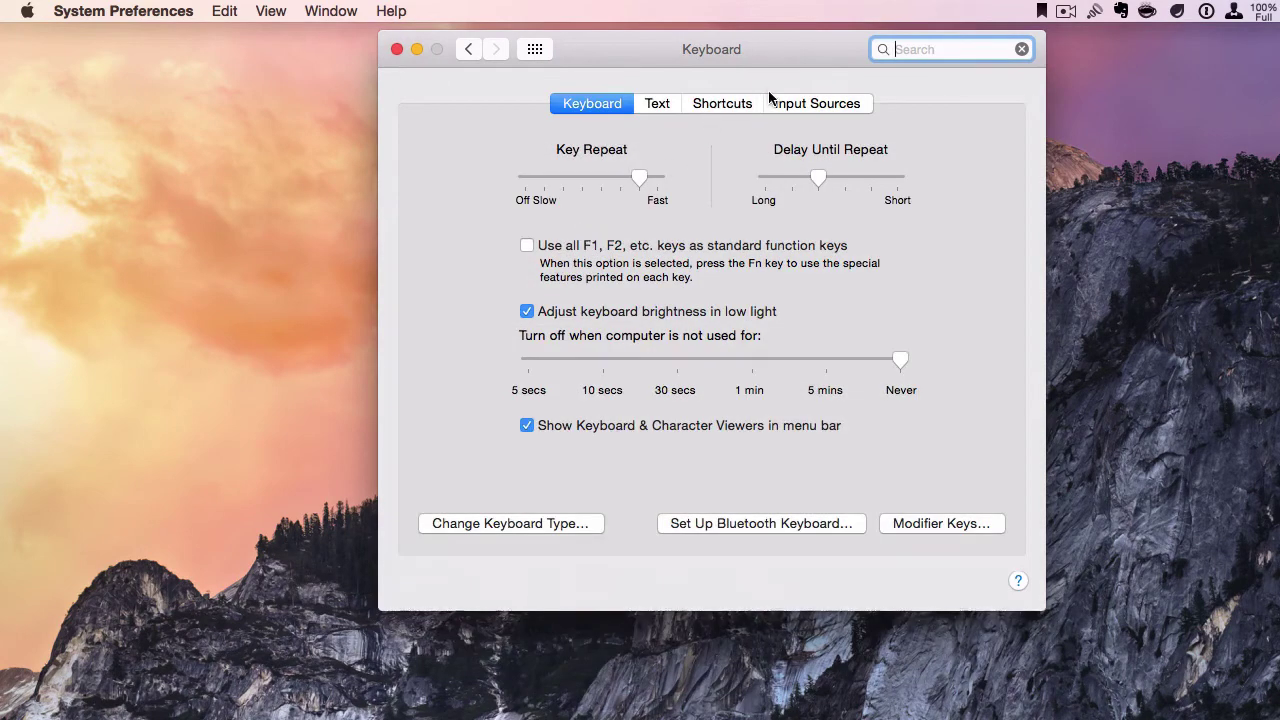
left_click(743, 103)
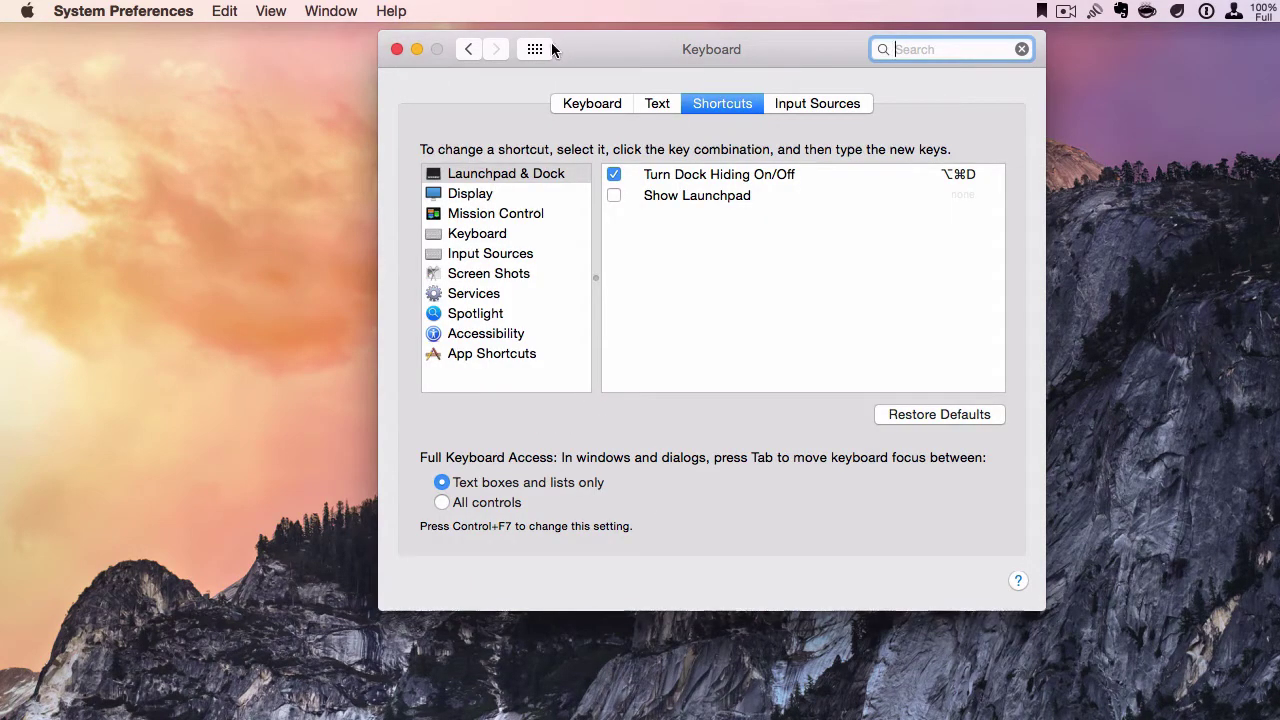
Step: Show the Services shortcuts, find the five Acc services under Text, and select Acc - Insert Verses
left_click(432, 294)
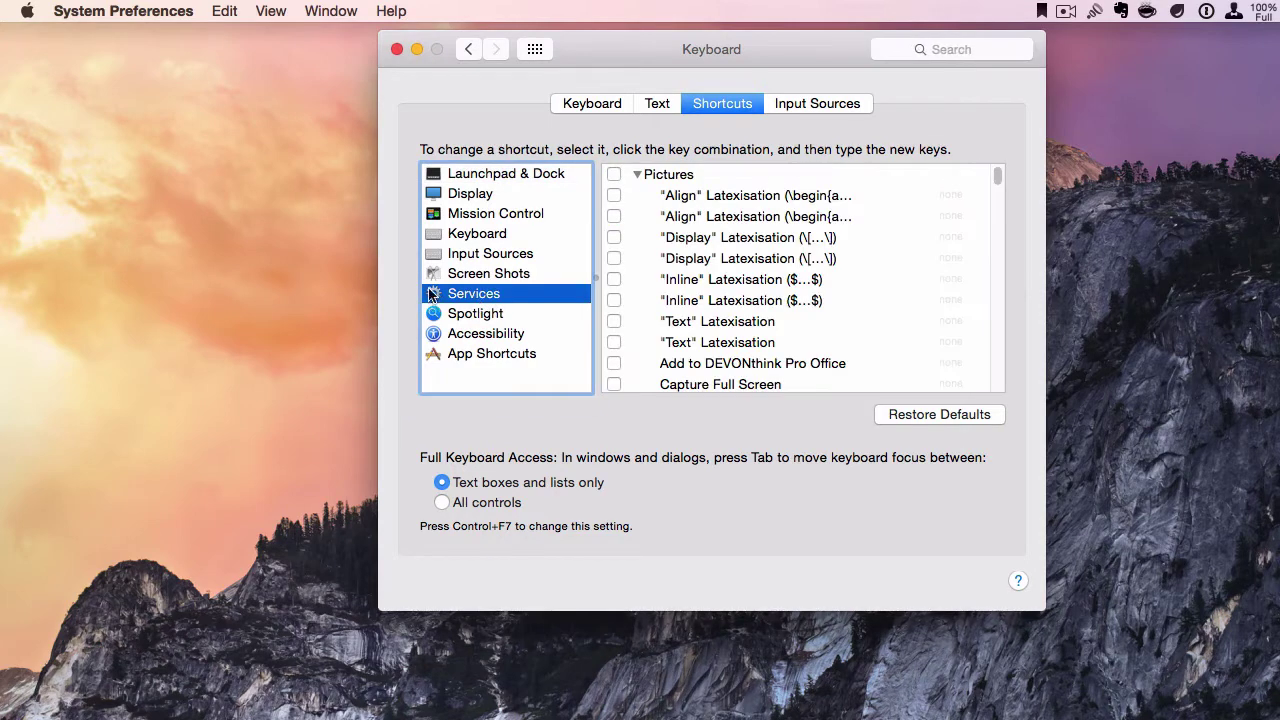
scroll(844, 300, "down", 5)
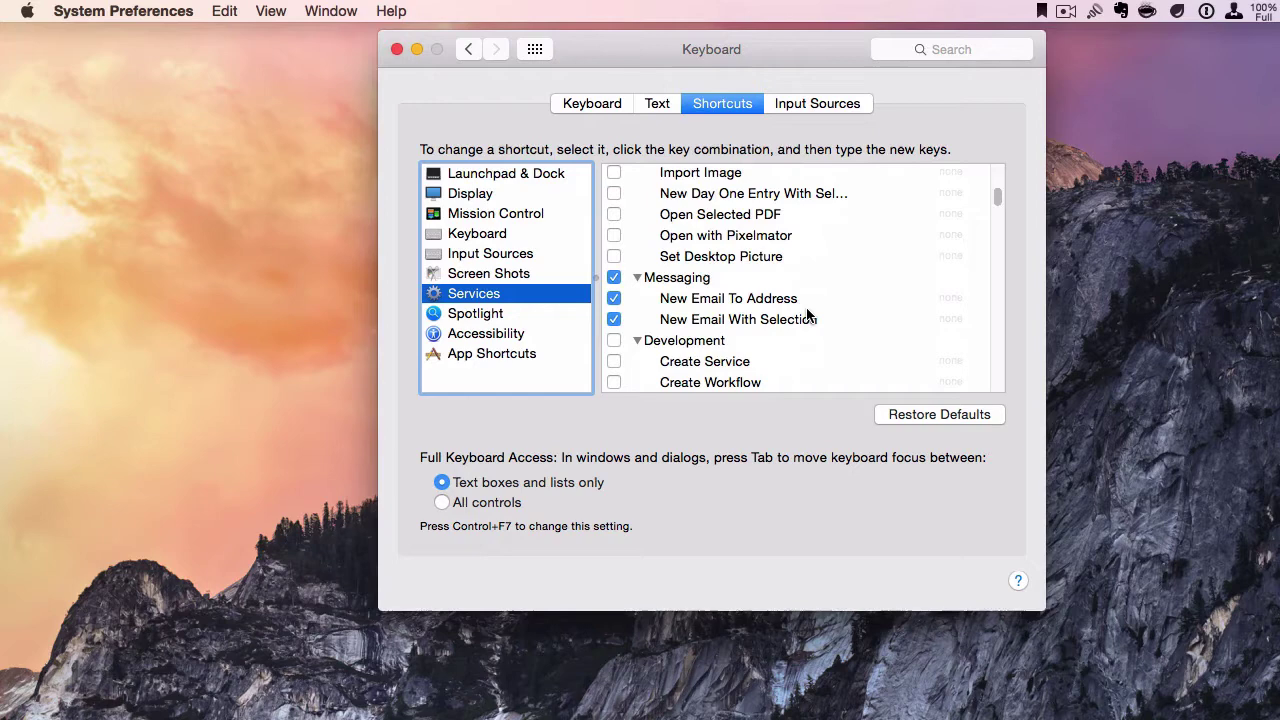
scroll(771, 318, "up", 2)
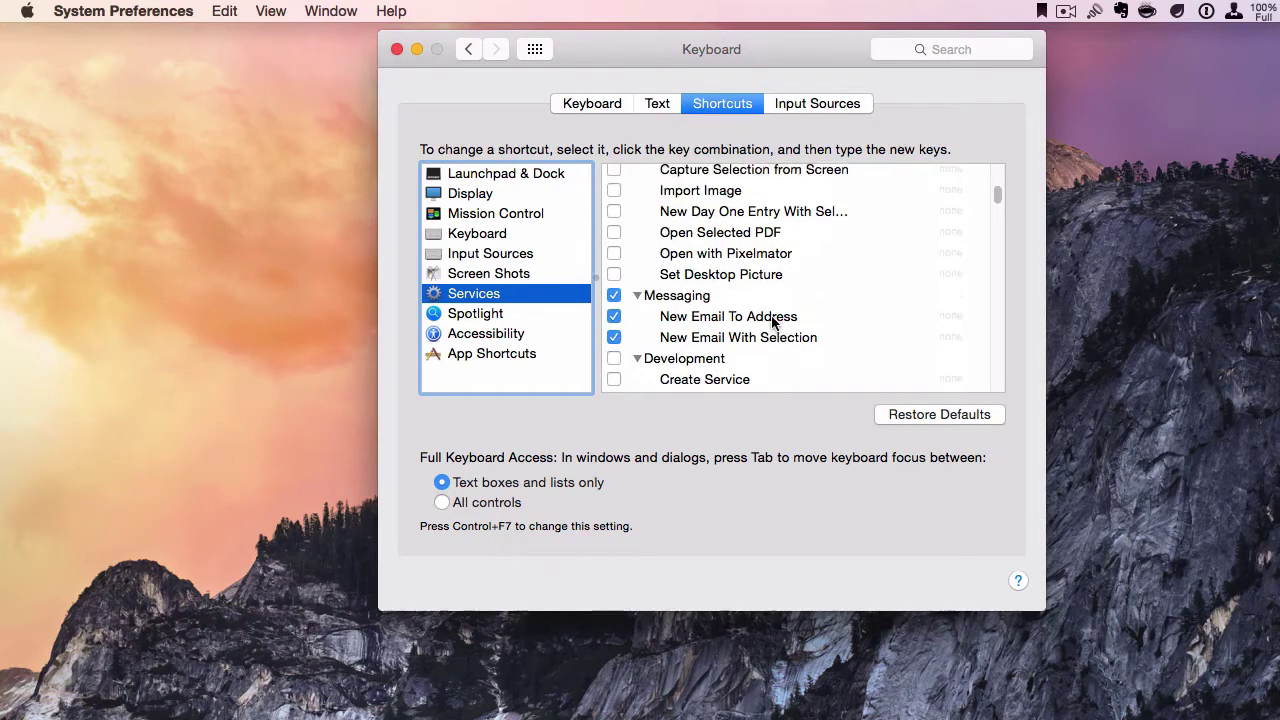
scroll(759, 244, "up", 3)
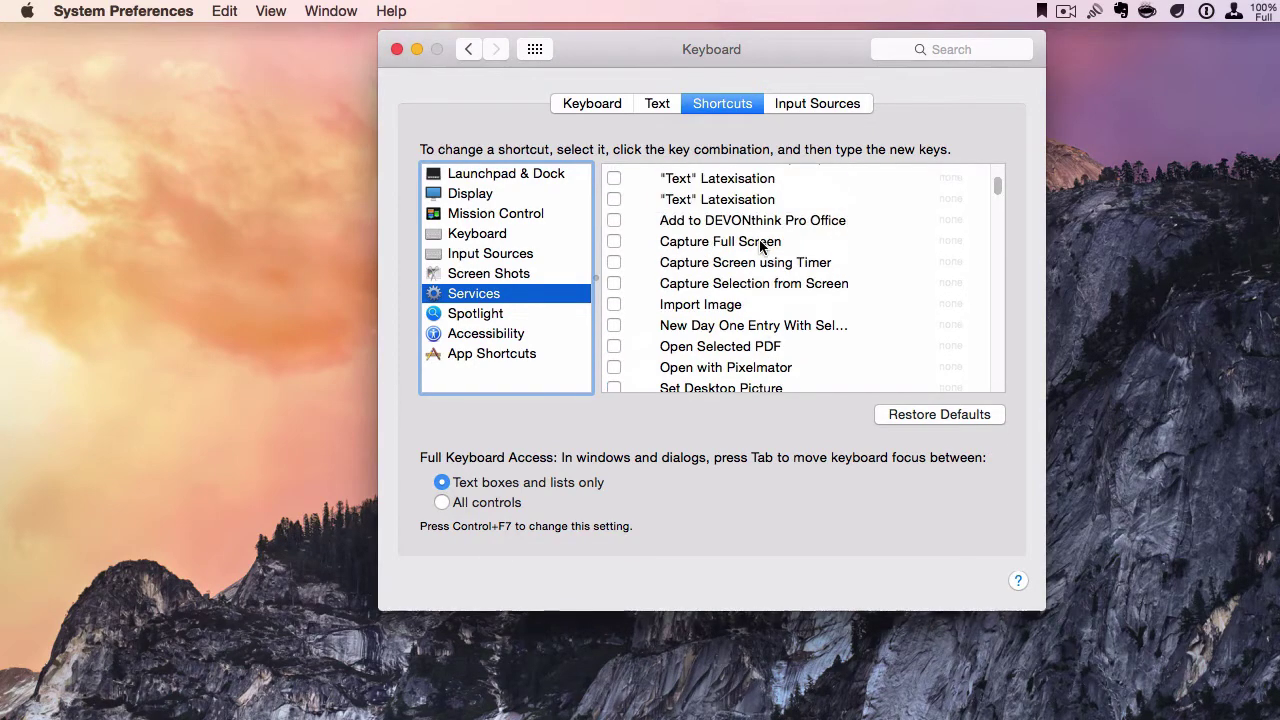
scroll(769, 268, "up", 4)
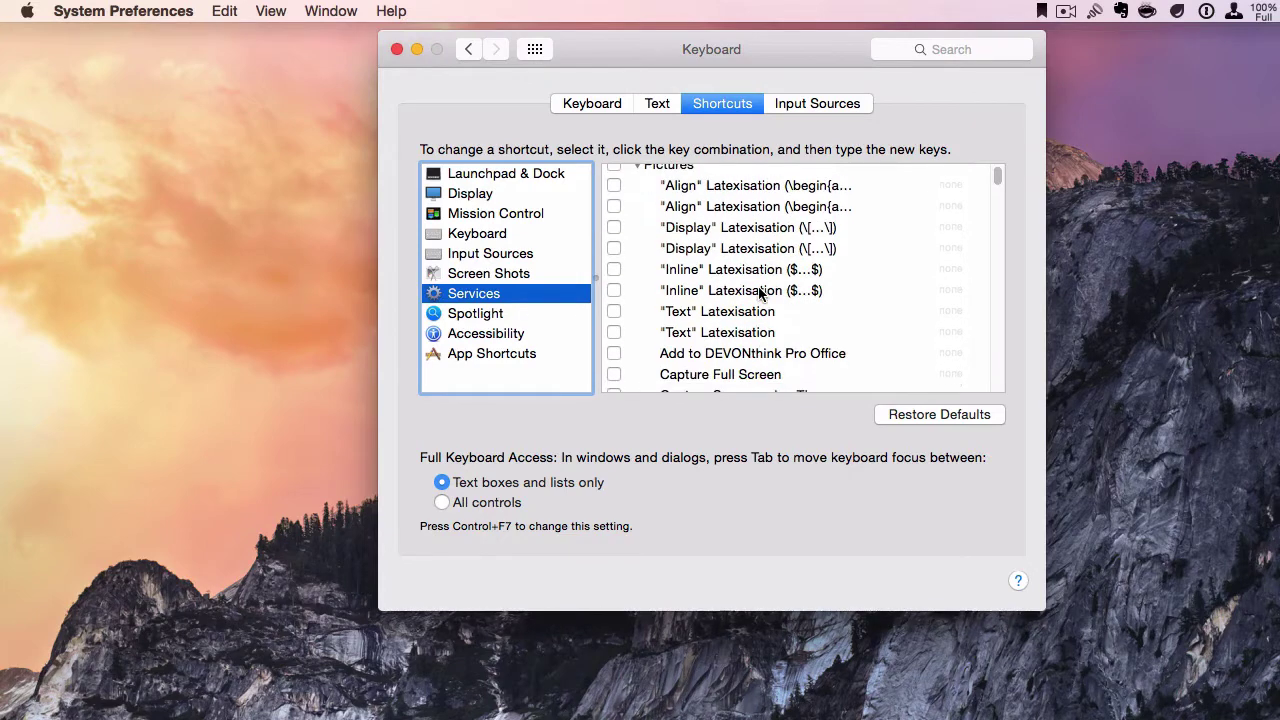
scroll(759, 291, "down", 2)
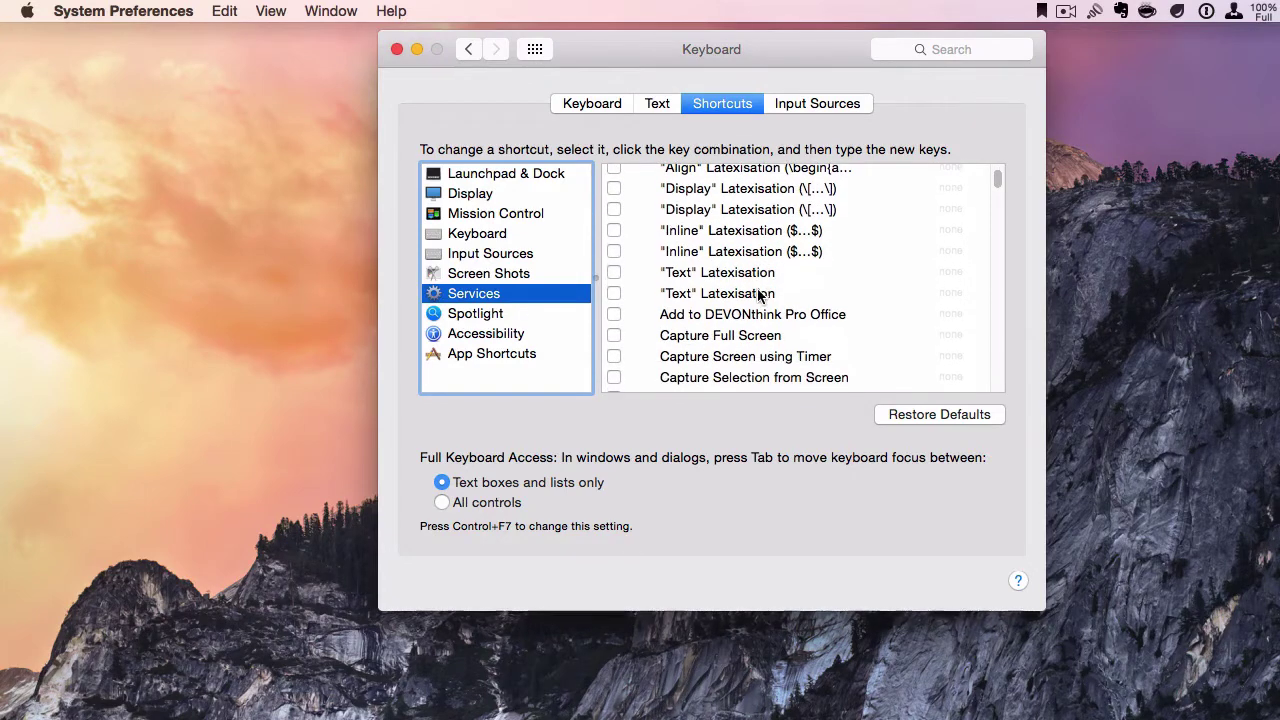
scroll(706, 299, "down", 4)
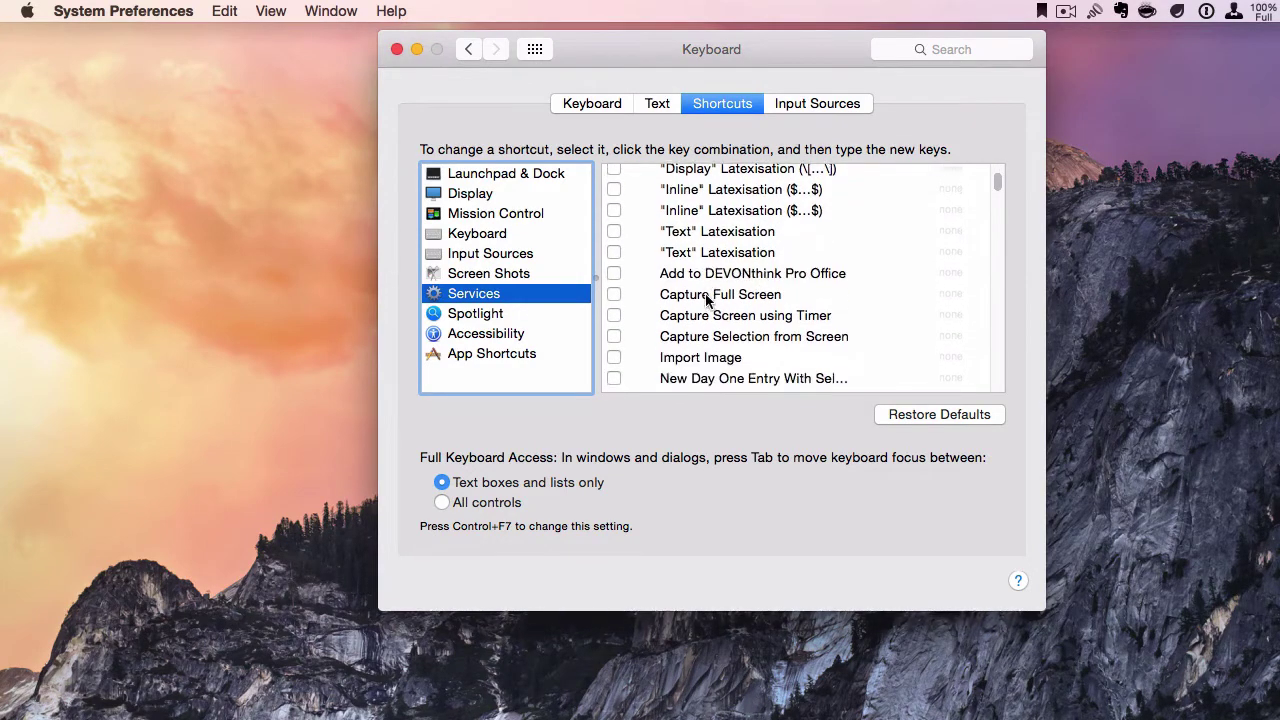
scroll(706, 299, "down", 5)
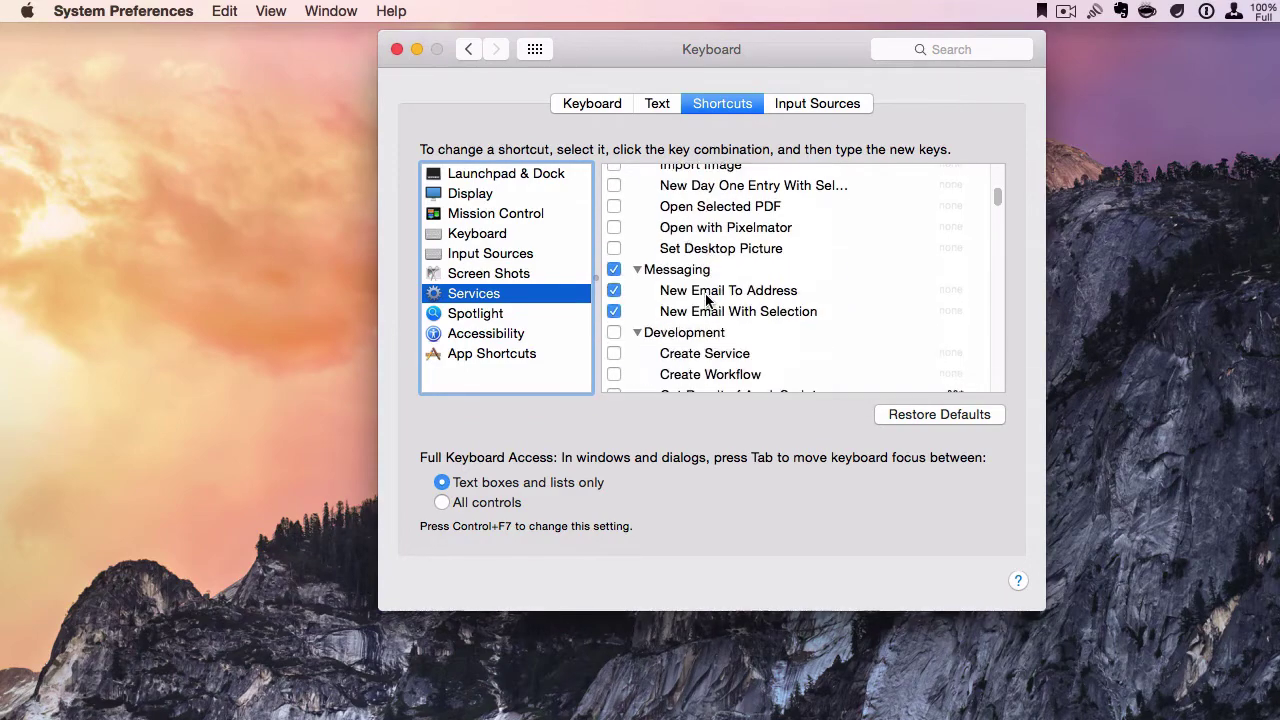
scroll(706, 299, "down", 1)
scroll(702, 302, "down", 15)
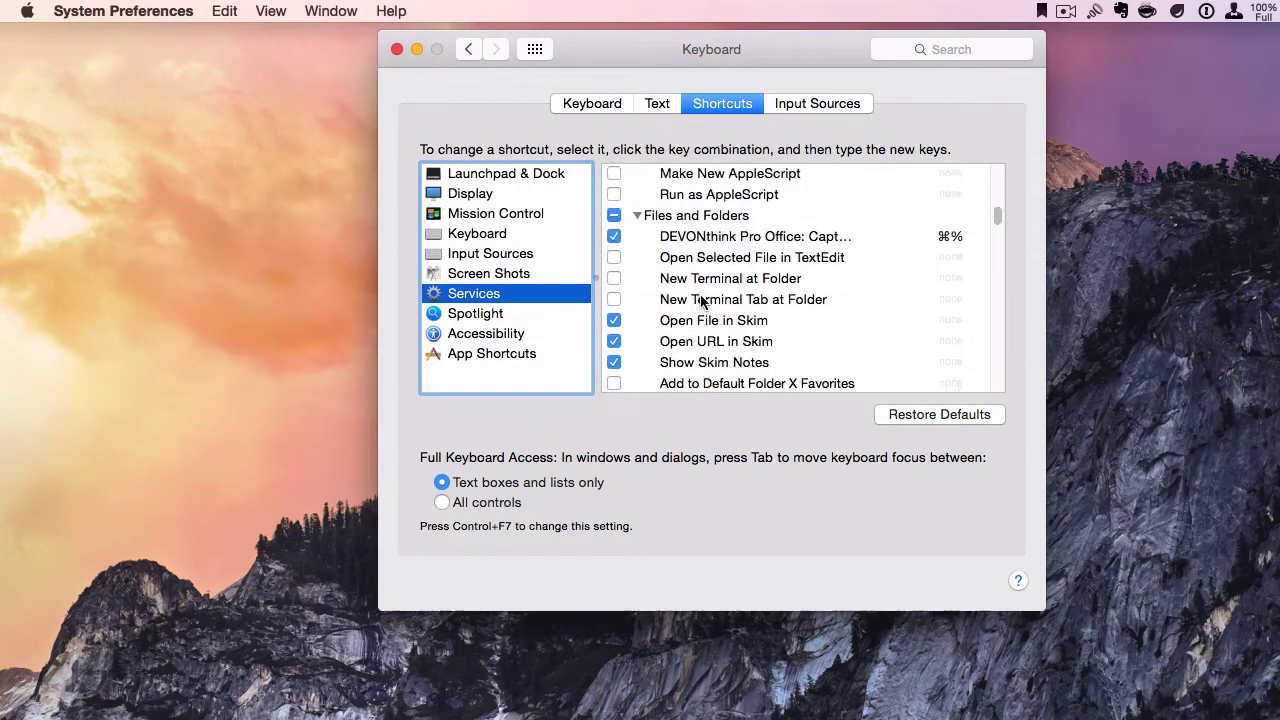
scroll(697, 306, "down", 2)
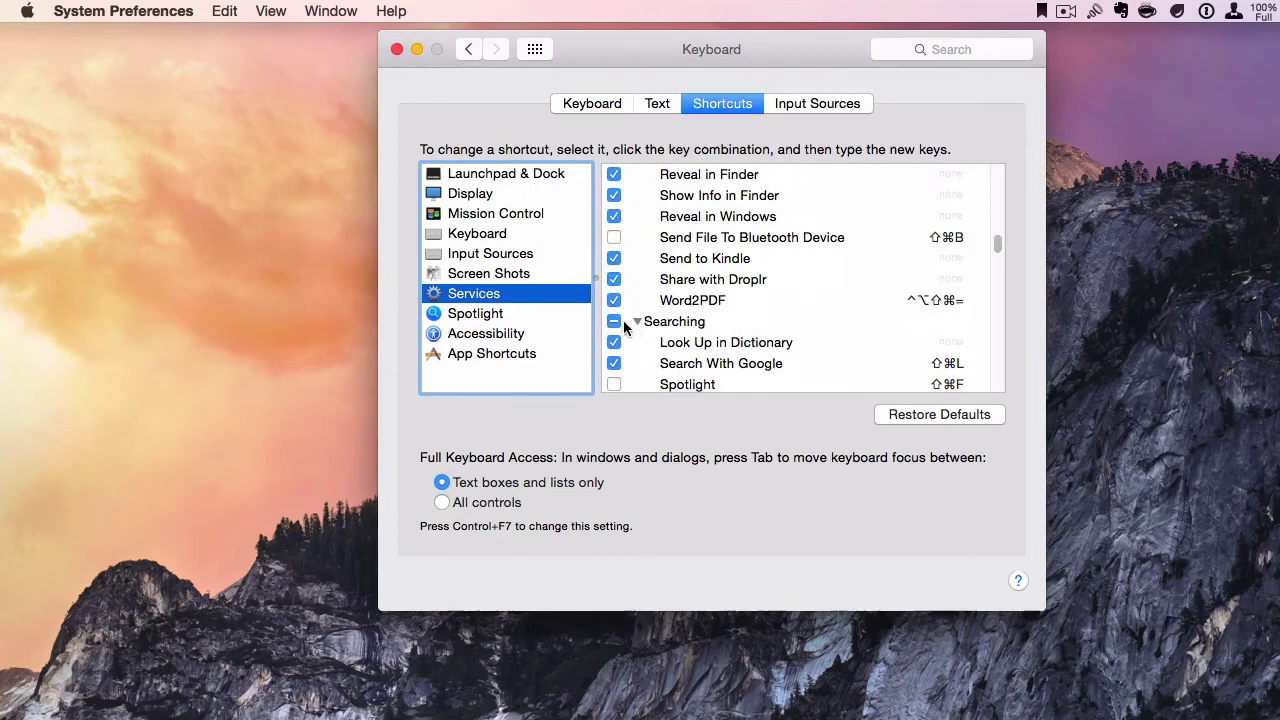
scroll(625, 320, "down", 8)
scroll(625, 320, "up", 1)
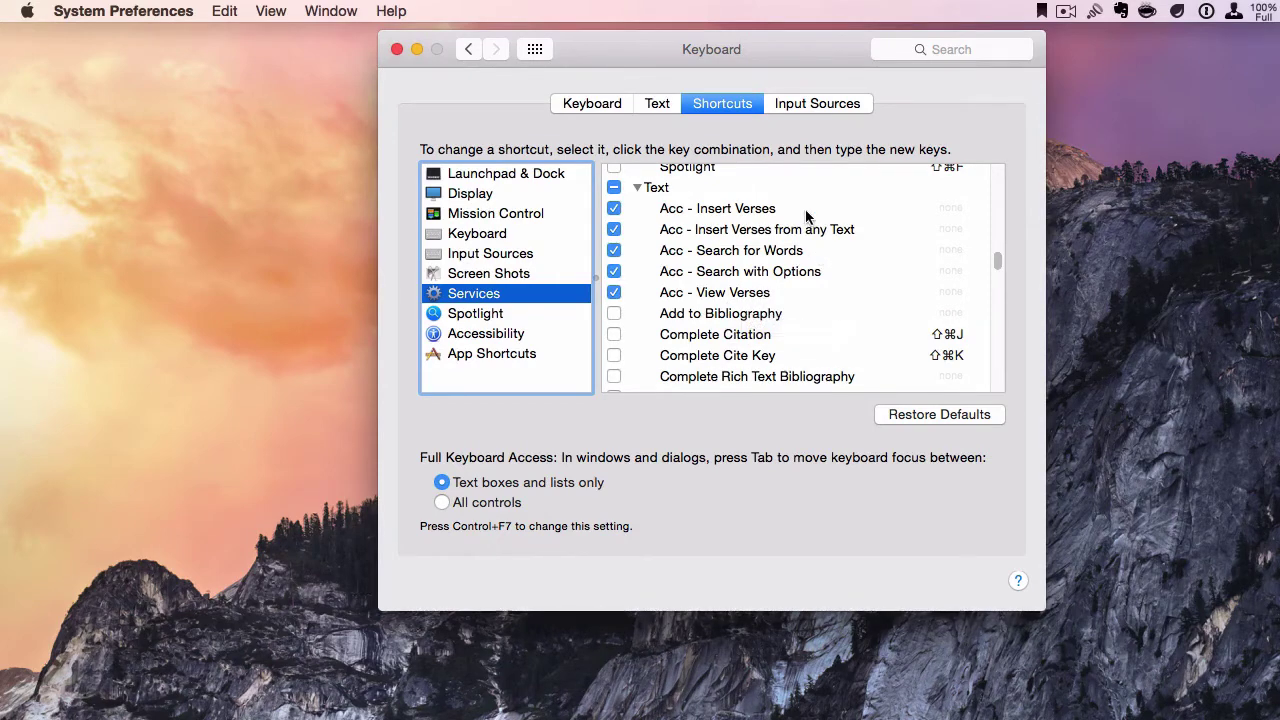
left_click(675, 212)
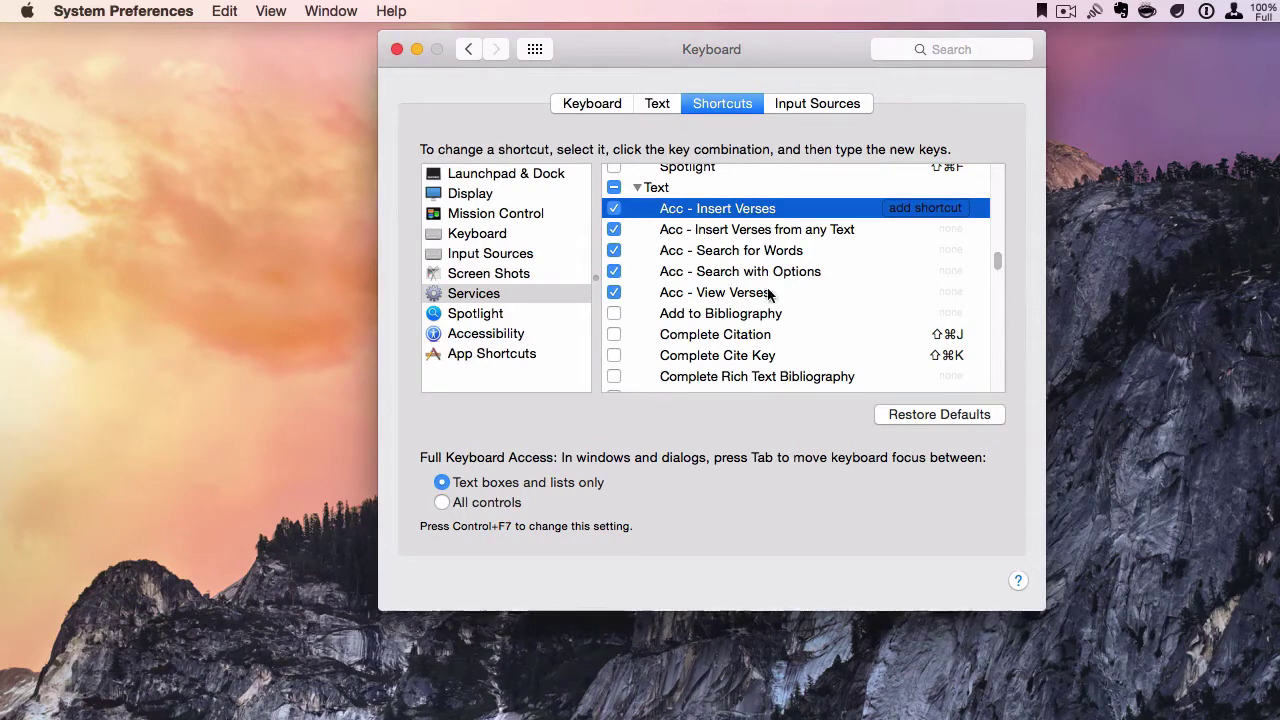
Step: Start a new Byword document with 'Mark 2:3' and look it up in Accordance via Services
left_click(405, 665)
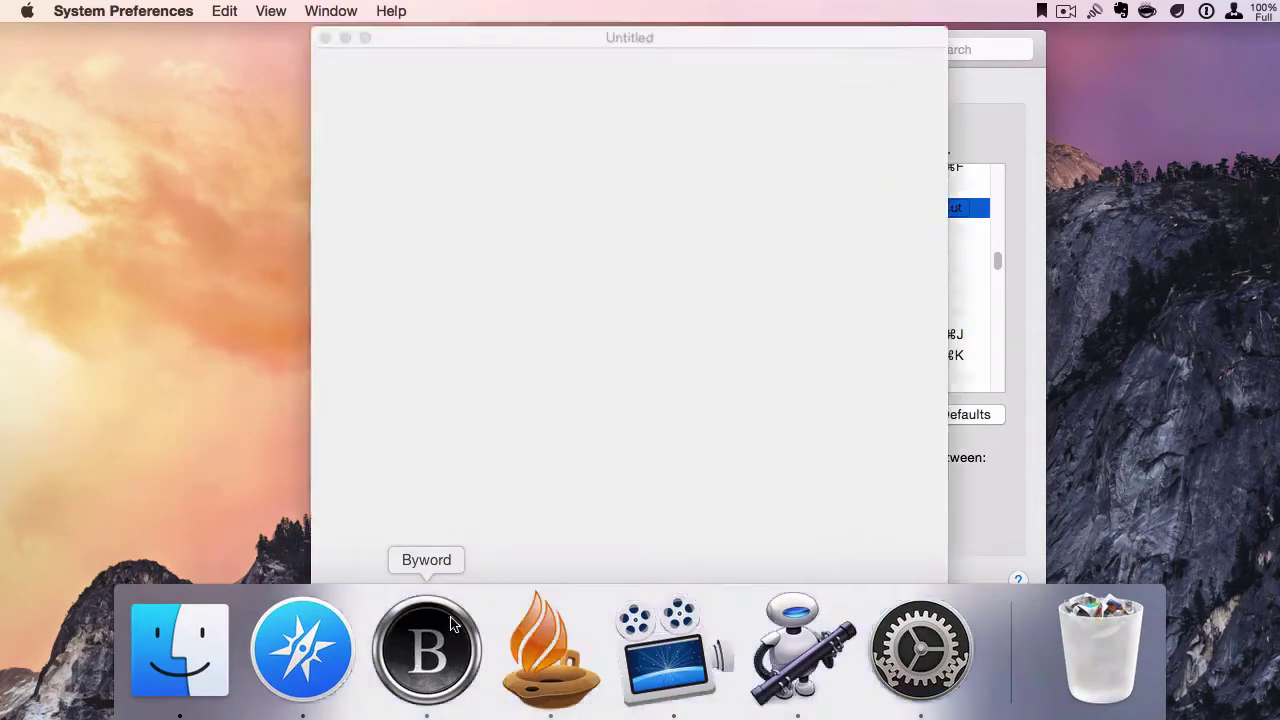
type("Ma")
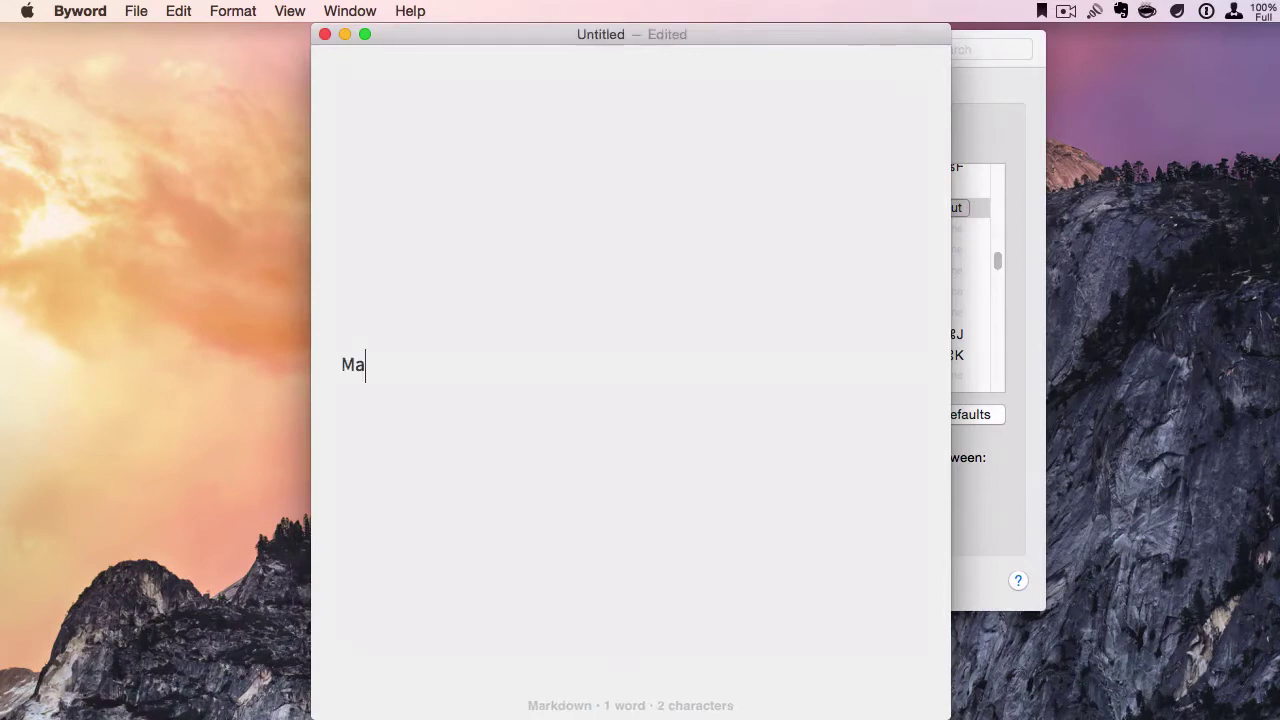
type("rk 2:3")
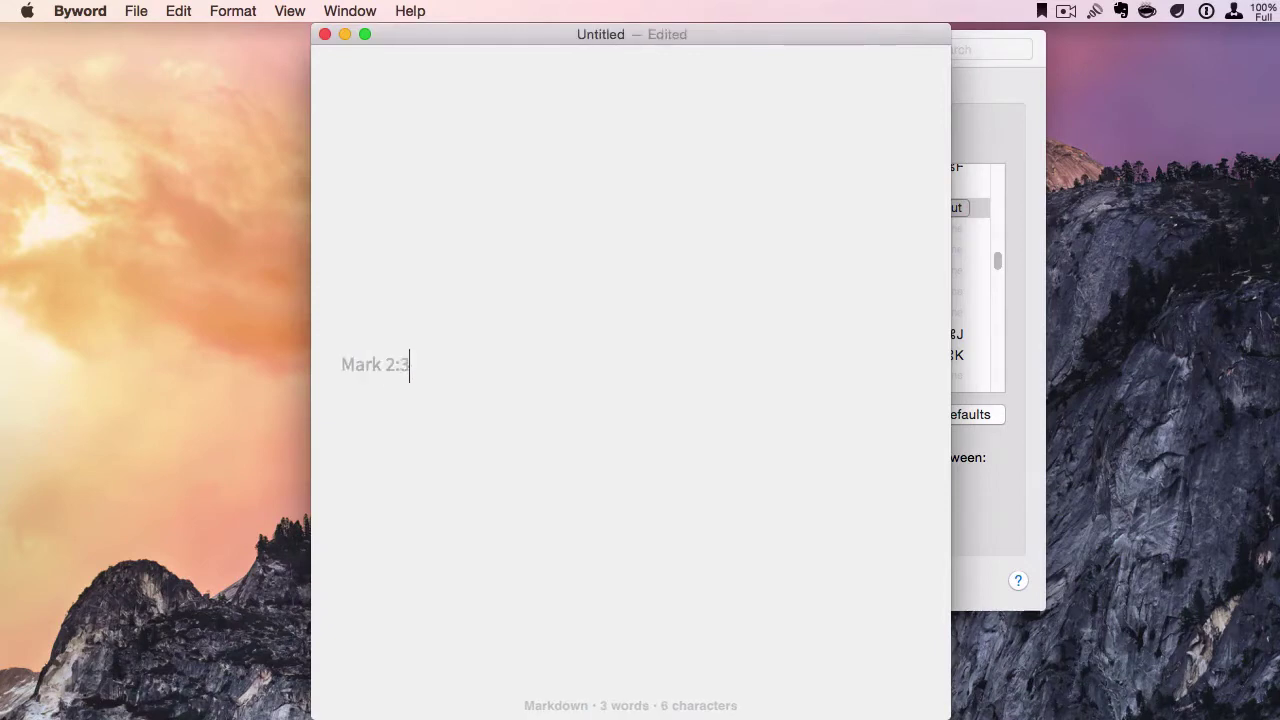
left_click_drag(434, 372, 320, 363)
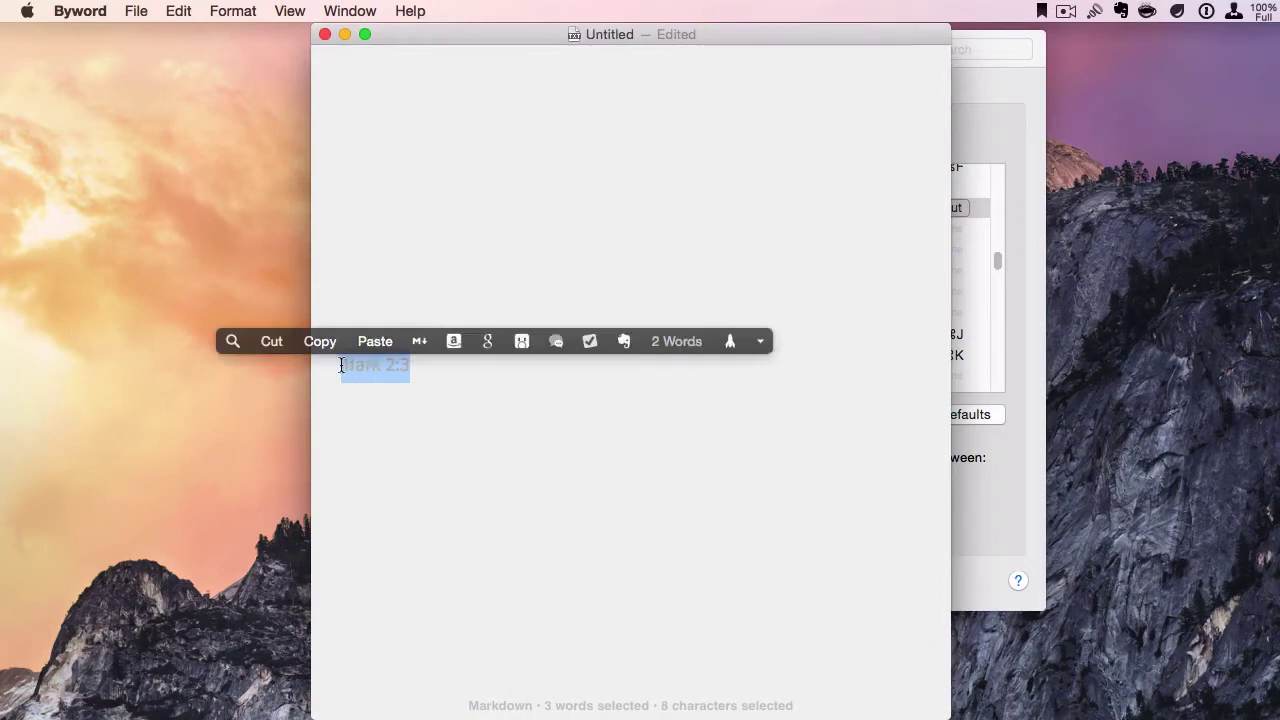
right_click(351, 368)
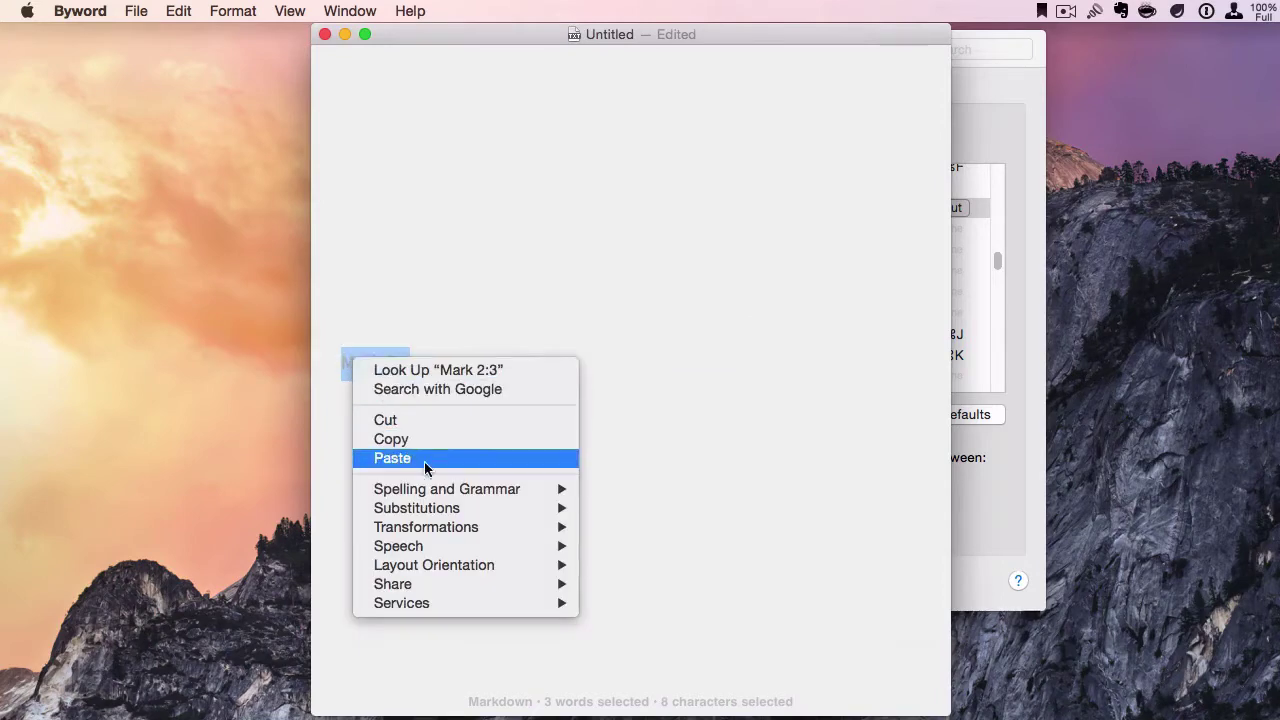
mouse_move(469, 606)
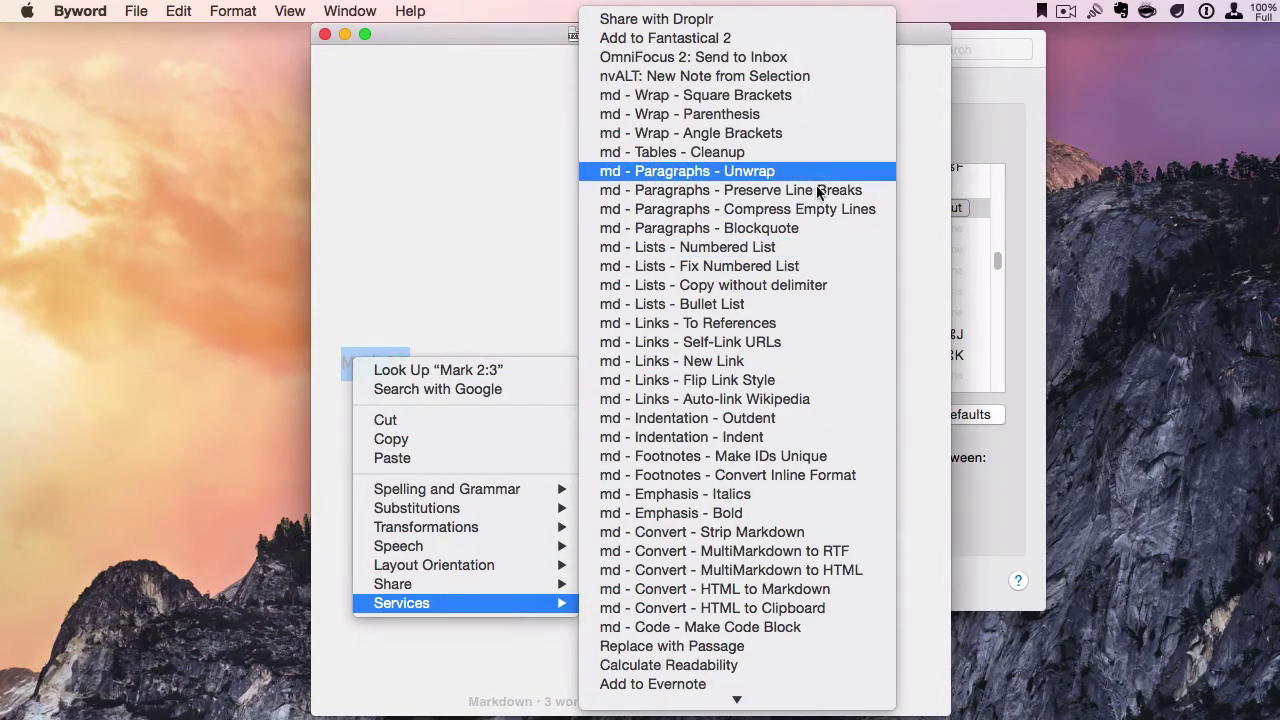
scroll(808, 268, "down", 5)
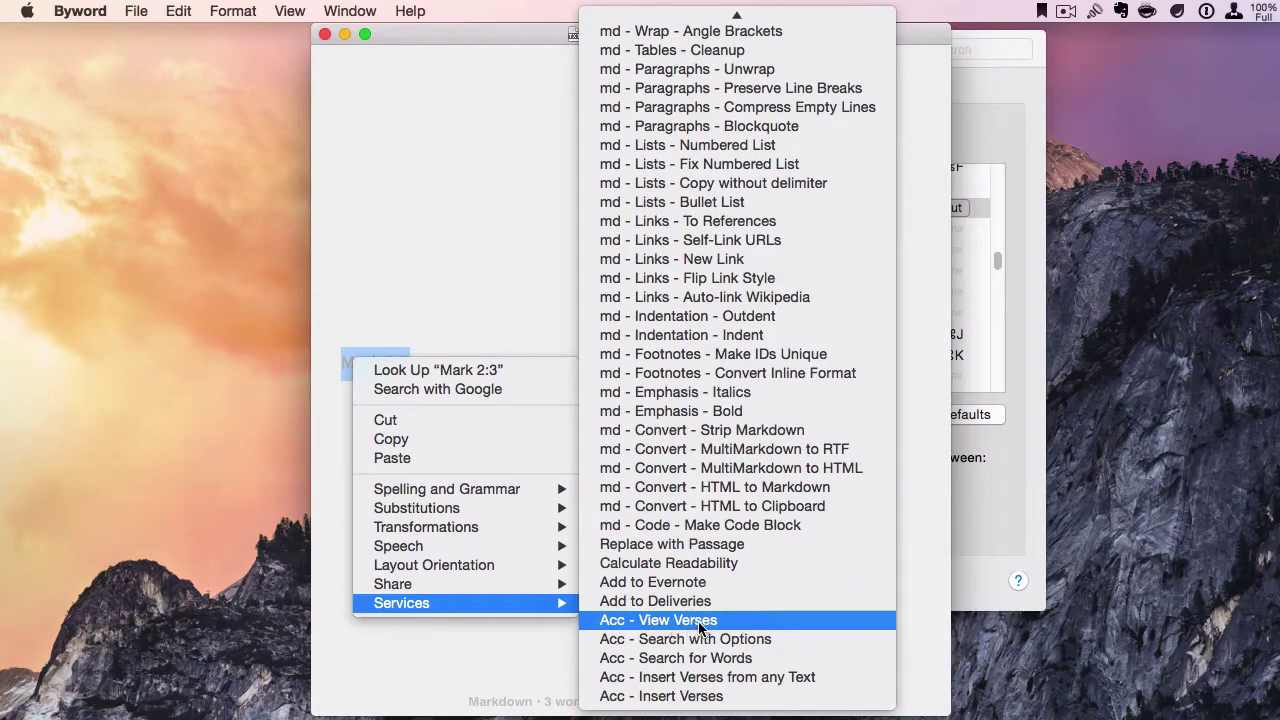
left_click(729, 621)
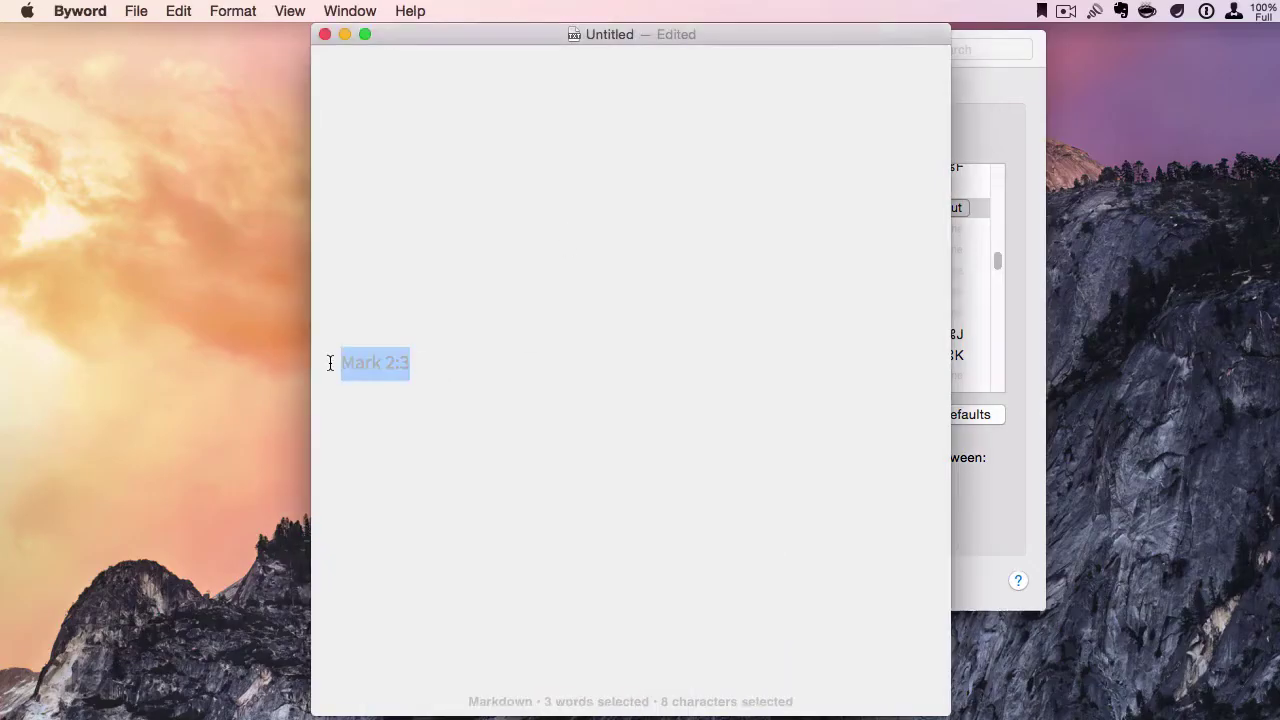
Step: Replace 'Mark 2:3' with its ESV verse text and add 'John 2:9' on a new line
right_click(358, 362)
mouse_move(478, 609)
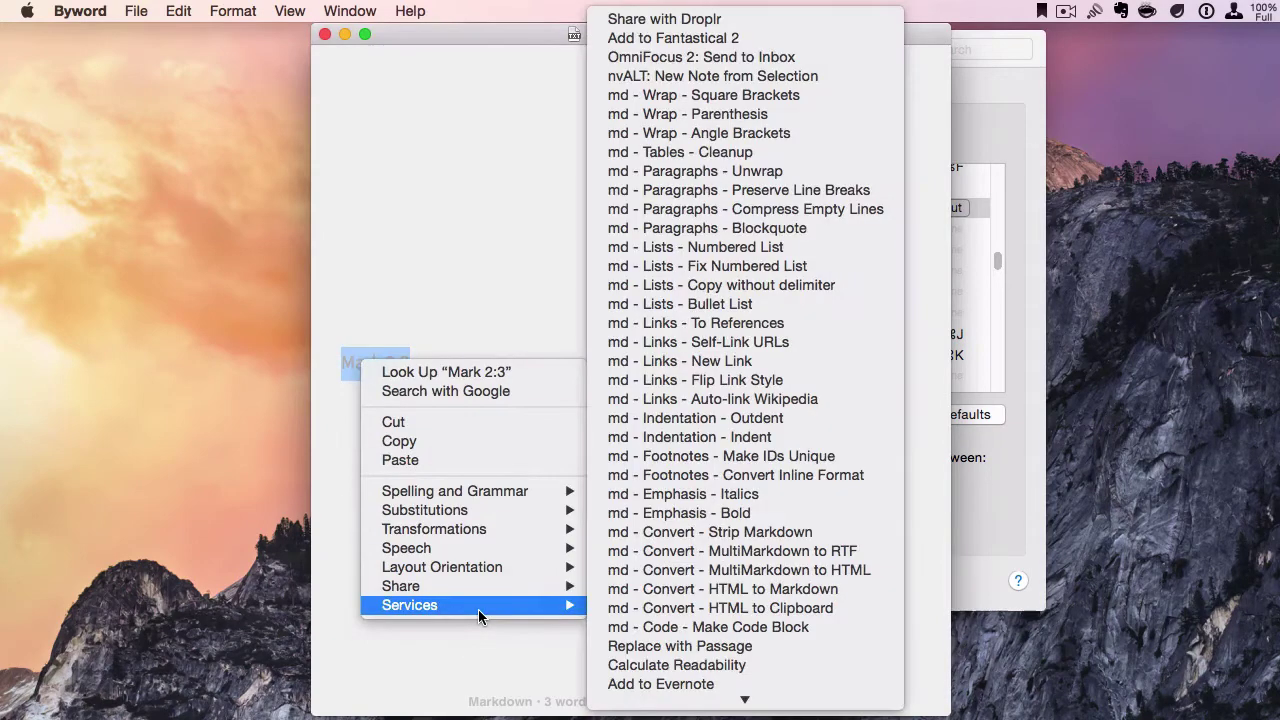
scroll(783, 590, "down", 3)
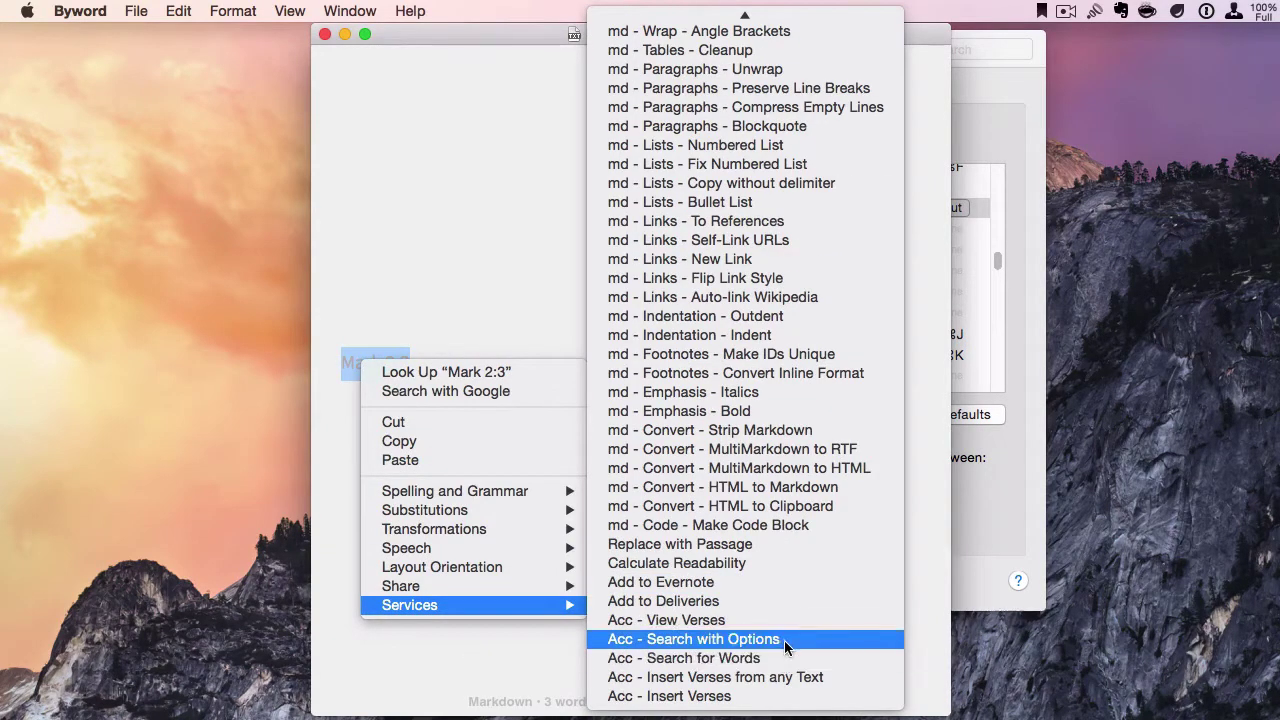
left_click(771, 697)
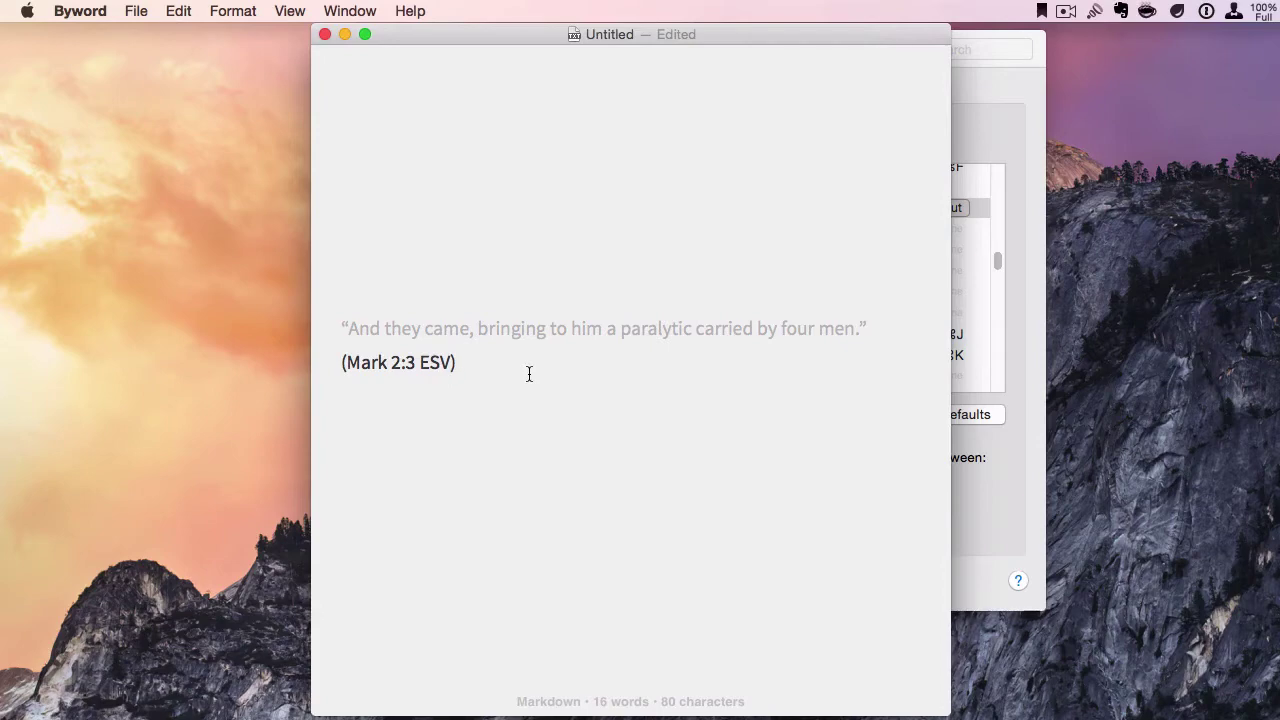
key("Return")
key("Return")
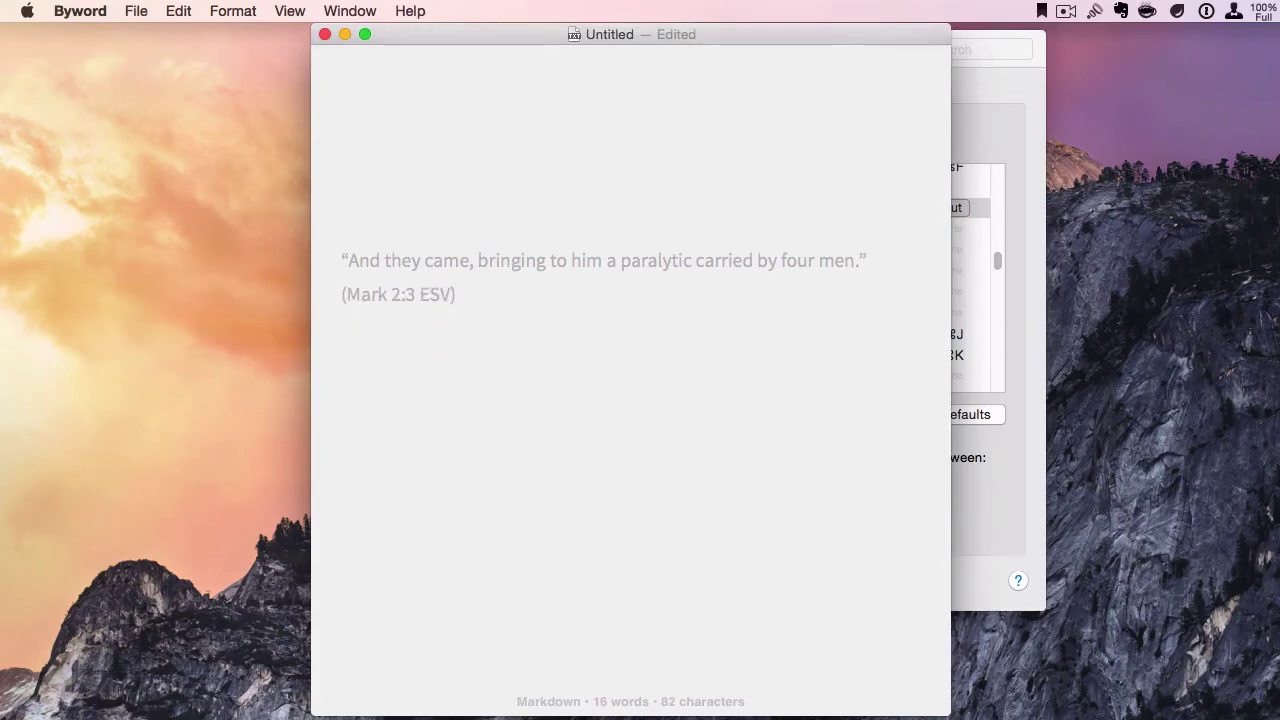
type("John 2:9")
Step: Insert the GNT28-T Greek text of John 2:9 with Use Citation Format turned off
left_click_drag(410, 363, 341, 363)
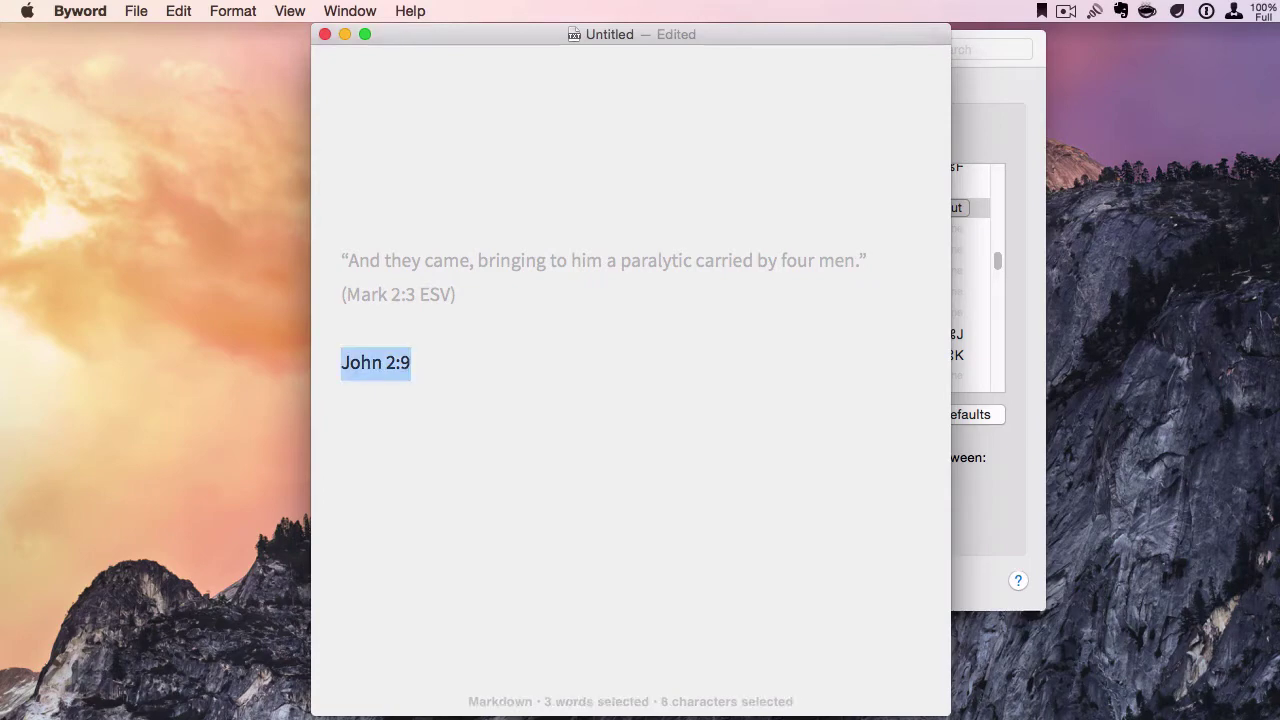
right_click(353, 365)
mouse_move(453, 611)
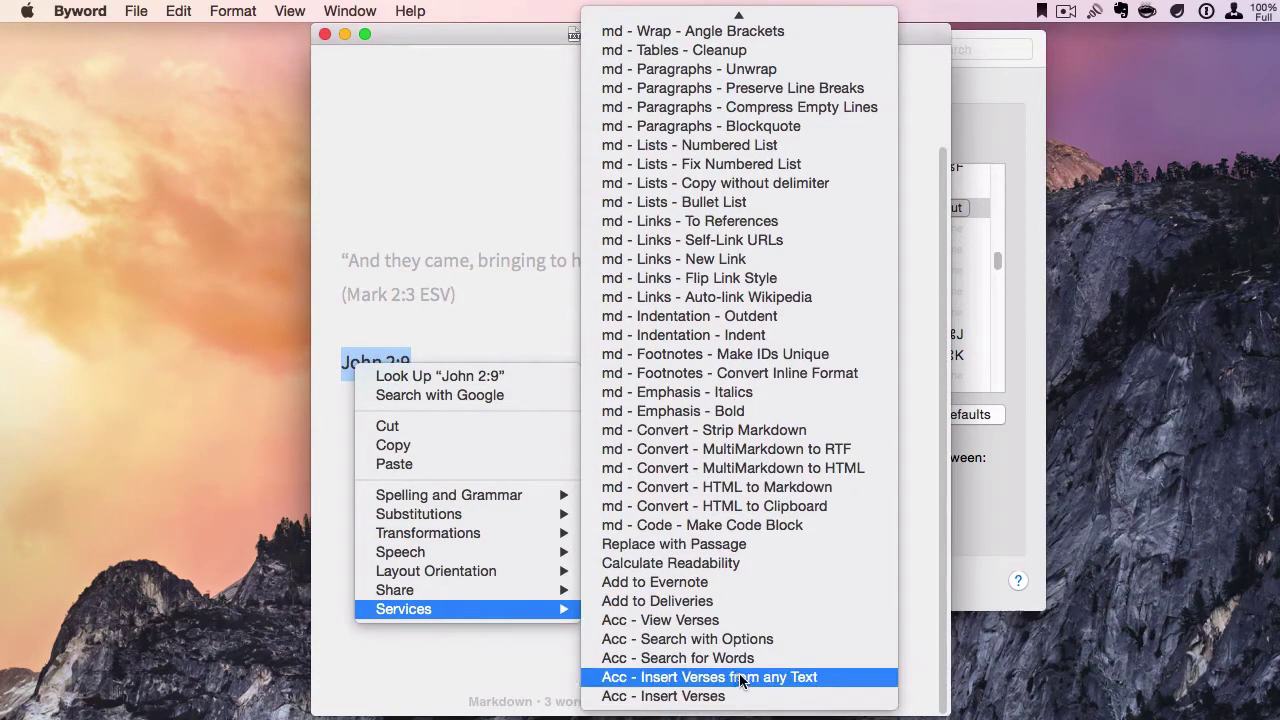
left_click(782, 677)
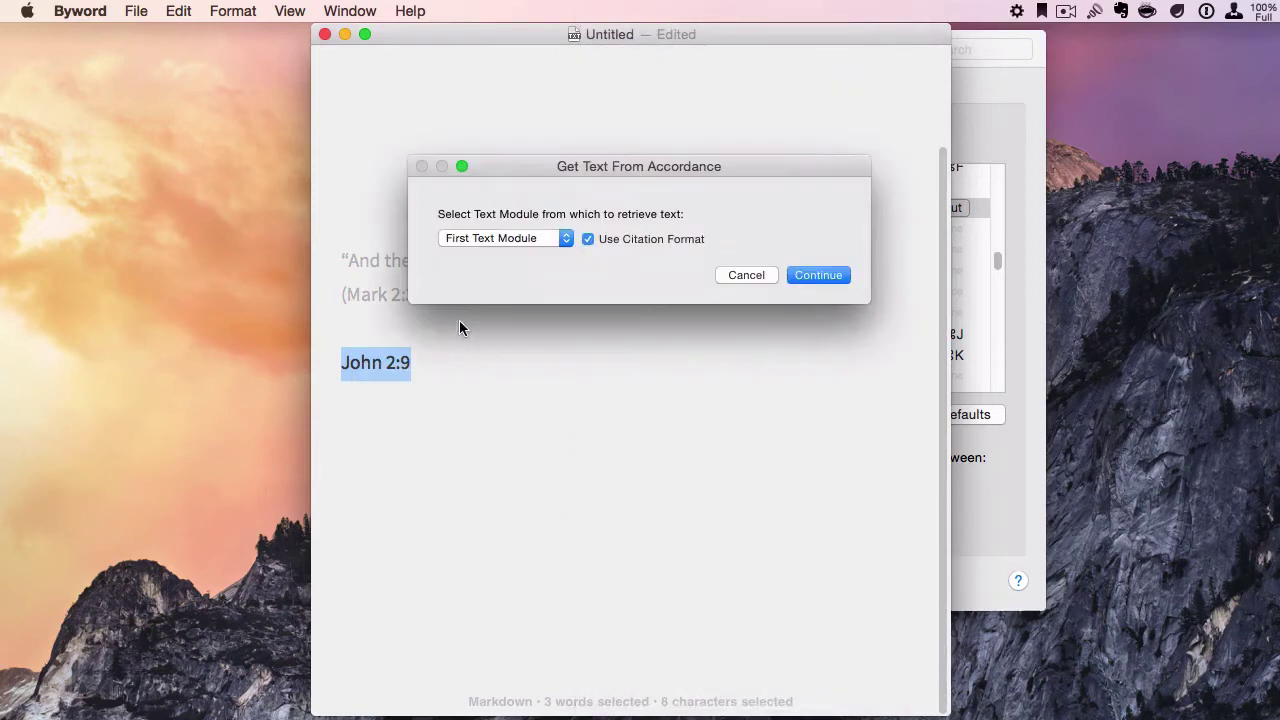
left_click(511, 236)
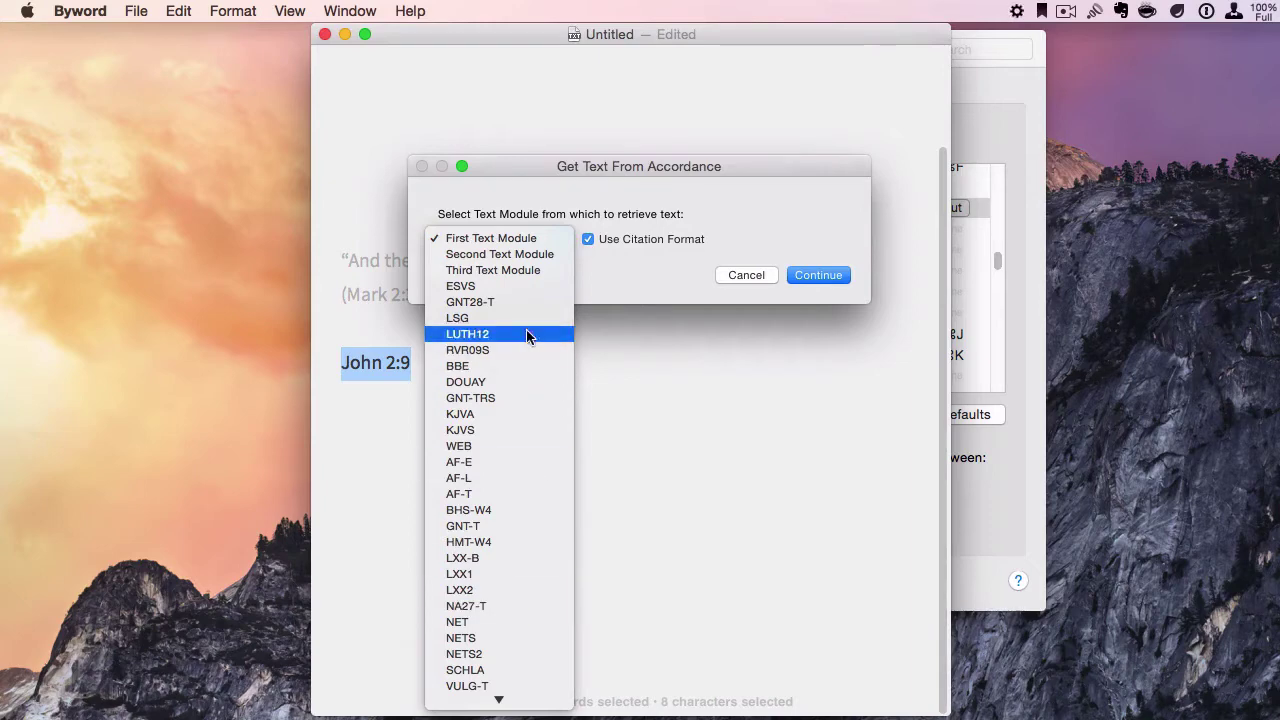
left_click(490, 302)
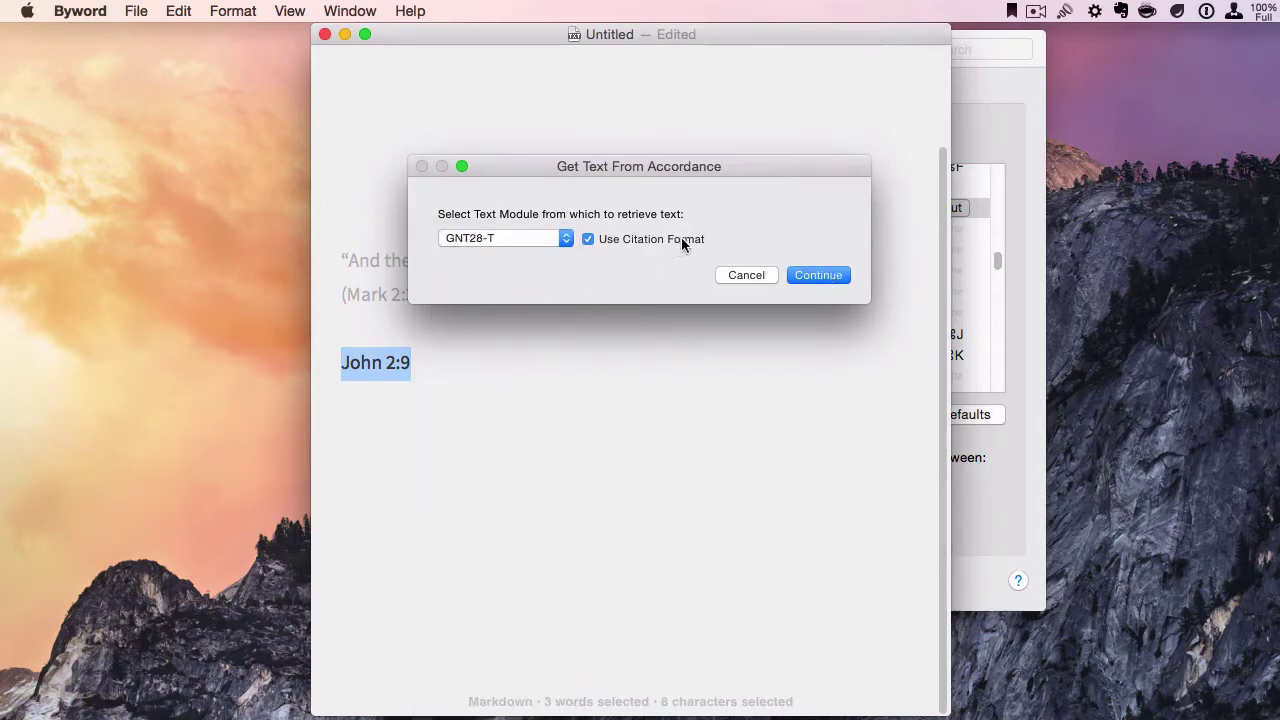
left_click(648, 240)
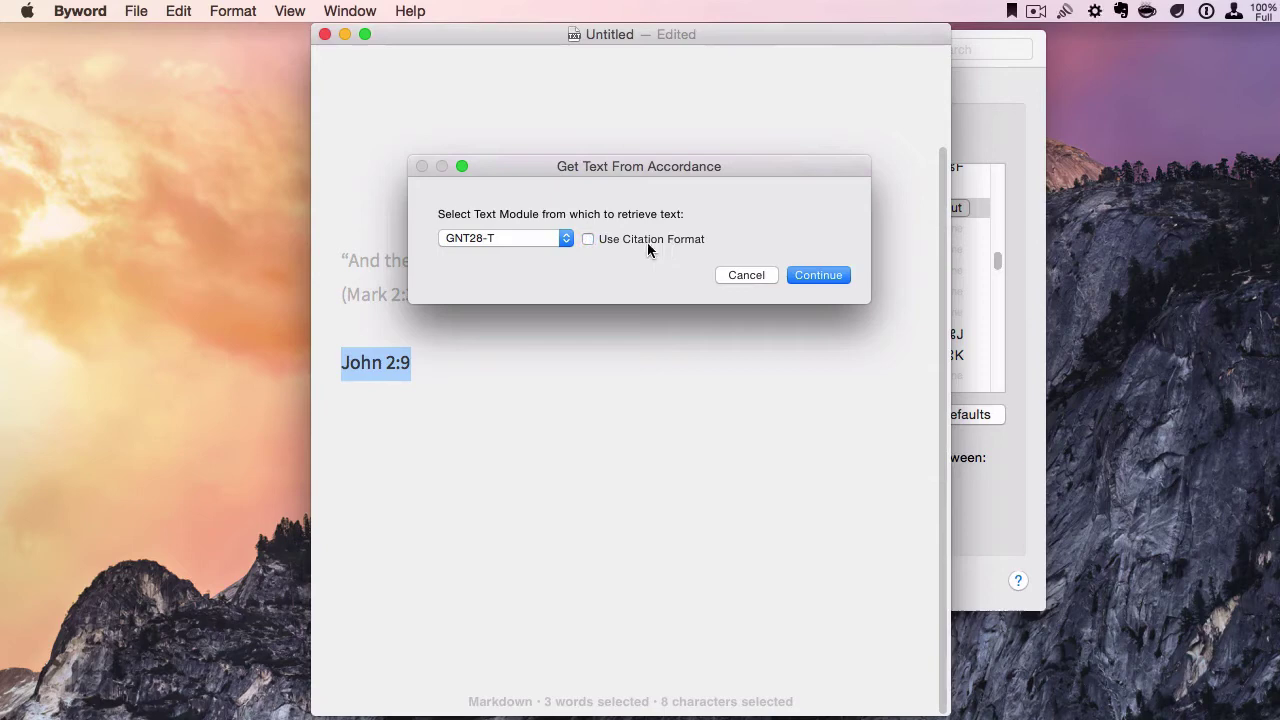
left_click(818, 275)
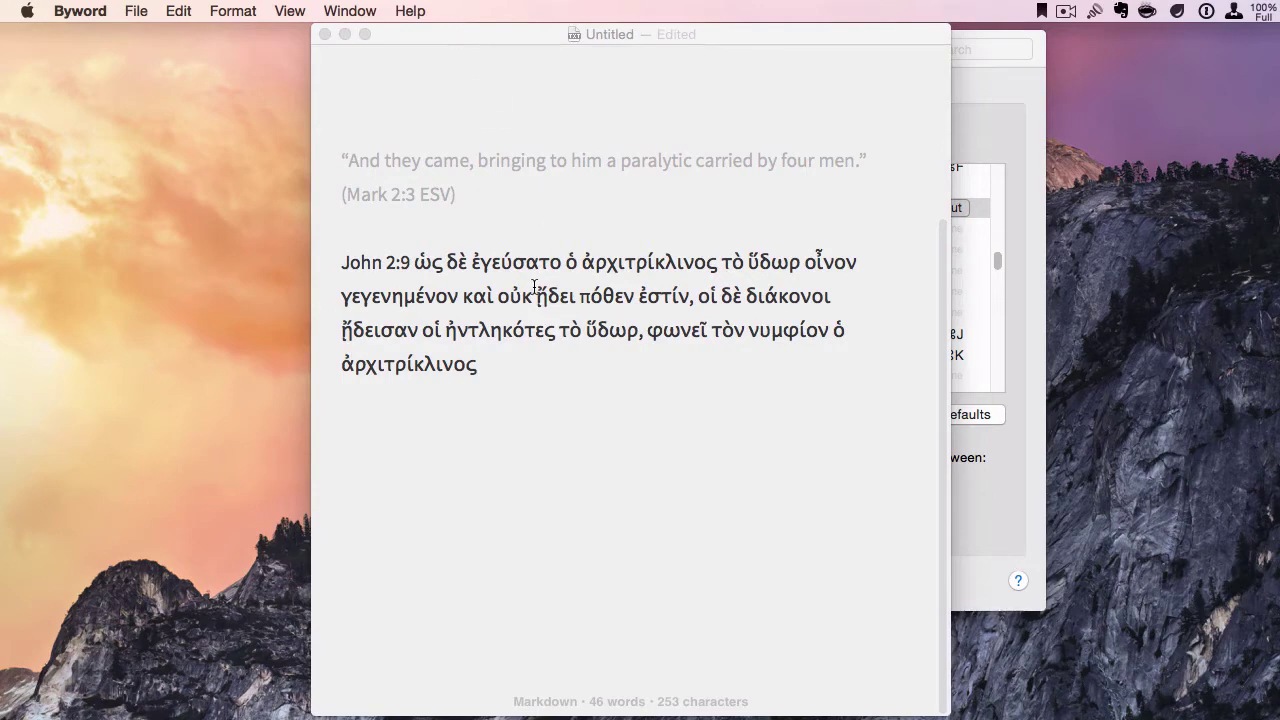
Step: Assign the keyboard shortcut ⇧⌘5 to the Acc - Insert Verses service
key("super+m")
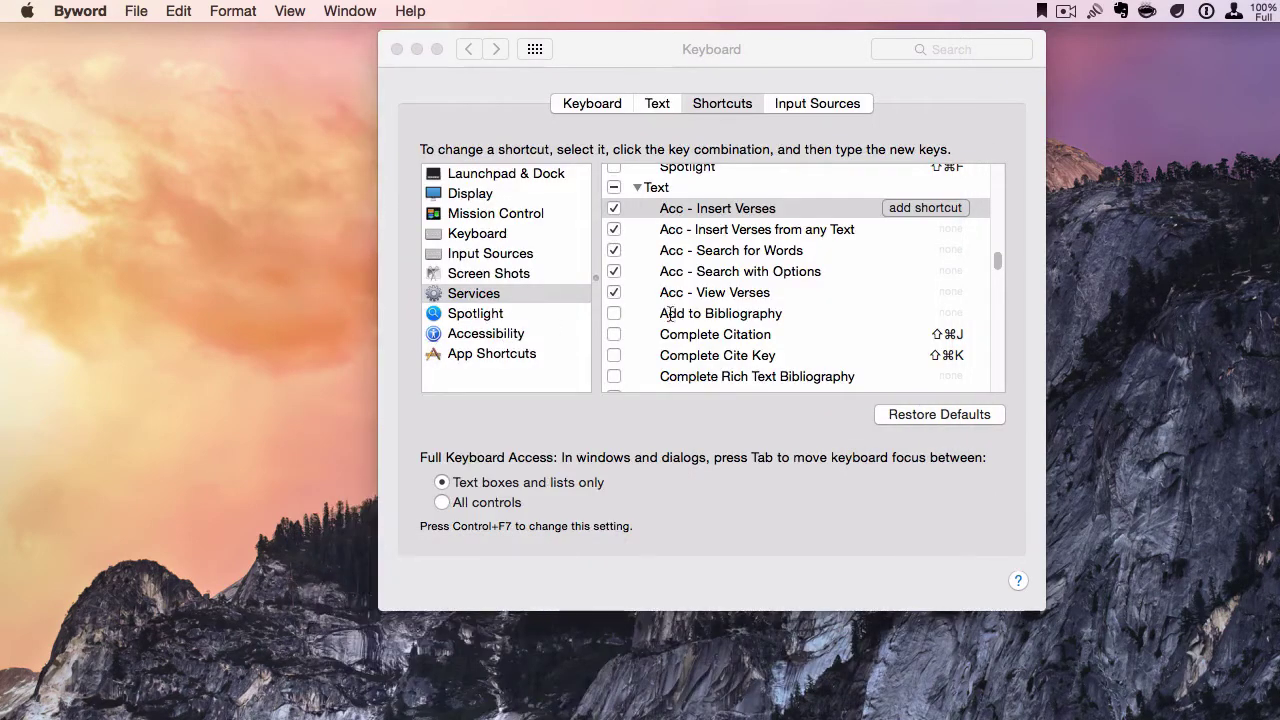
left_click_drag(657, 46, 601, 57)
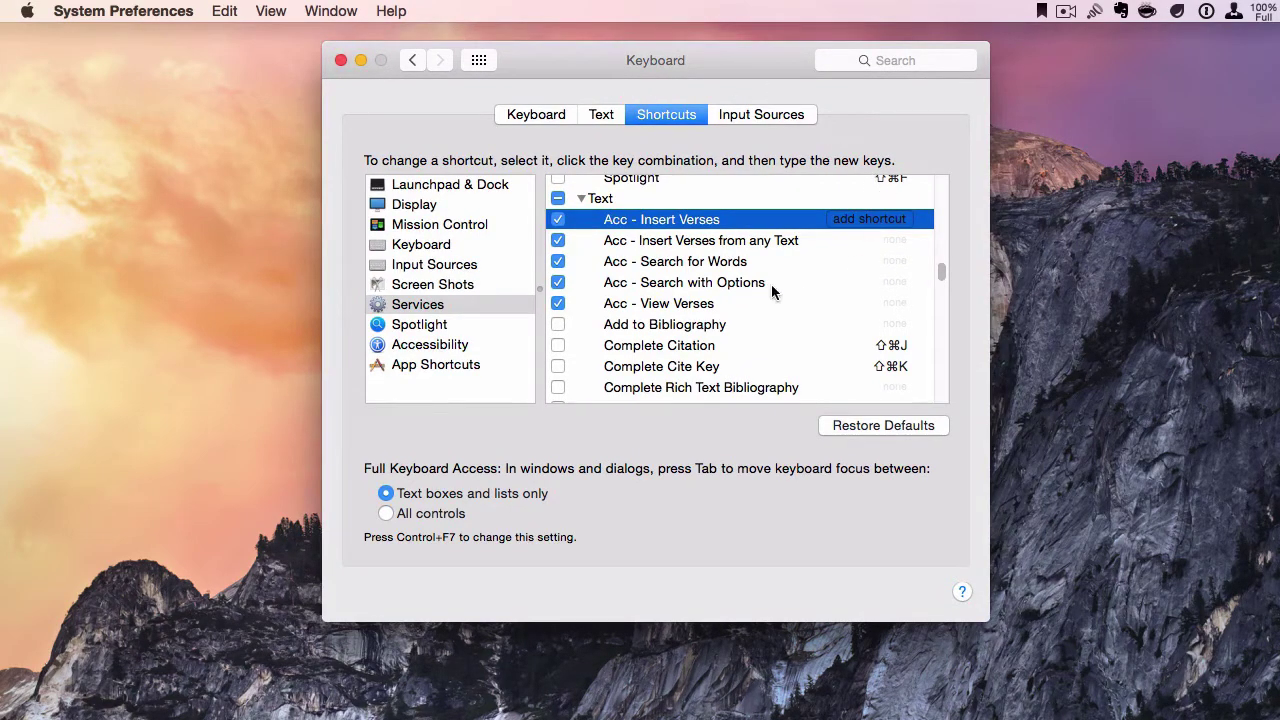
left_click(866, 222)
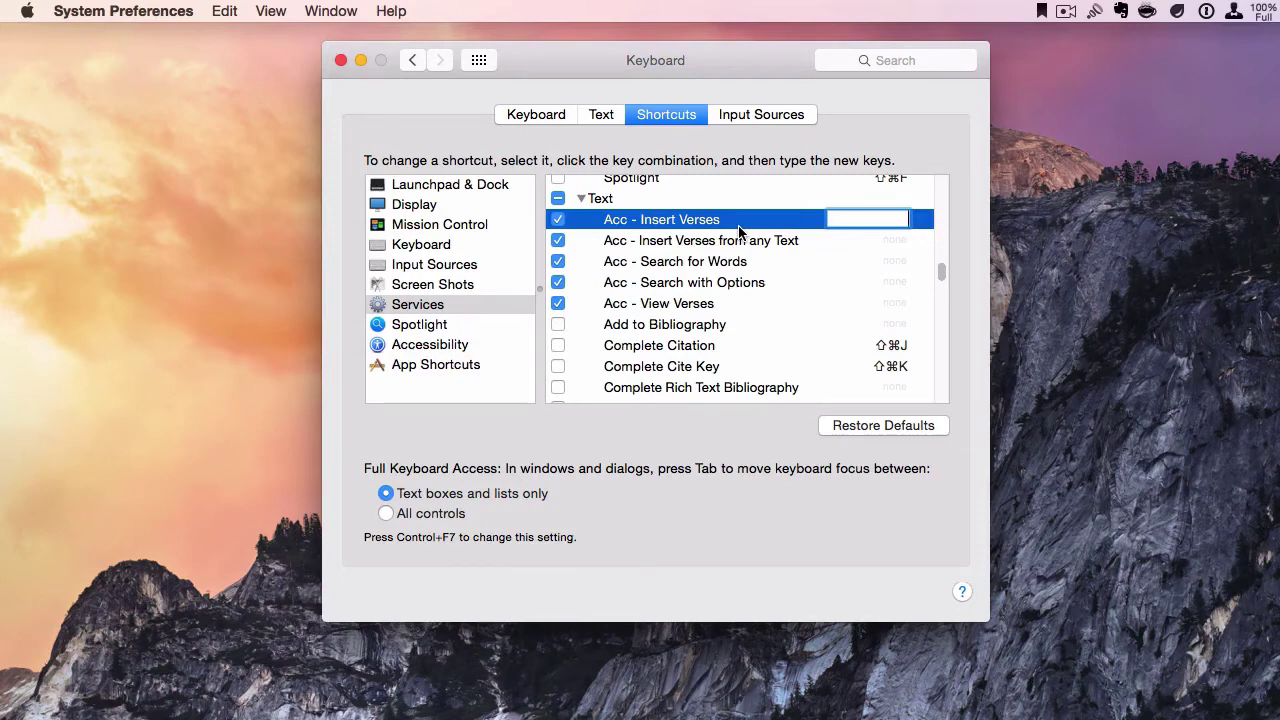
key("shift+super+5")
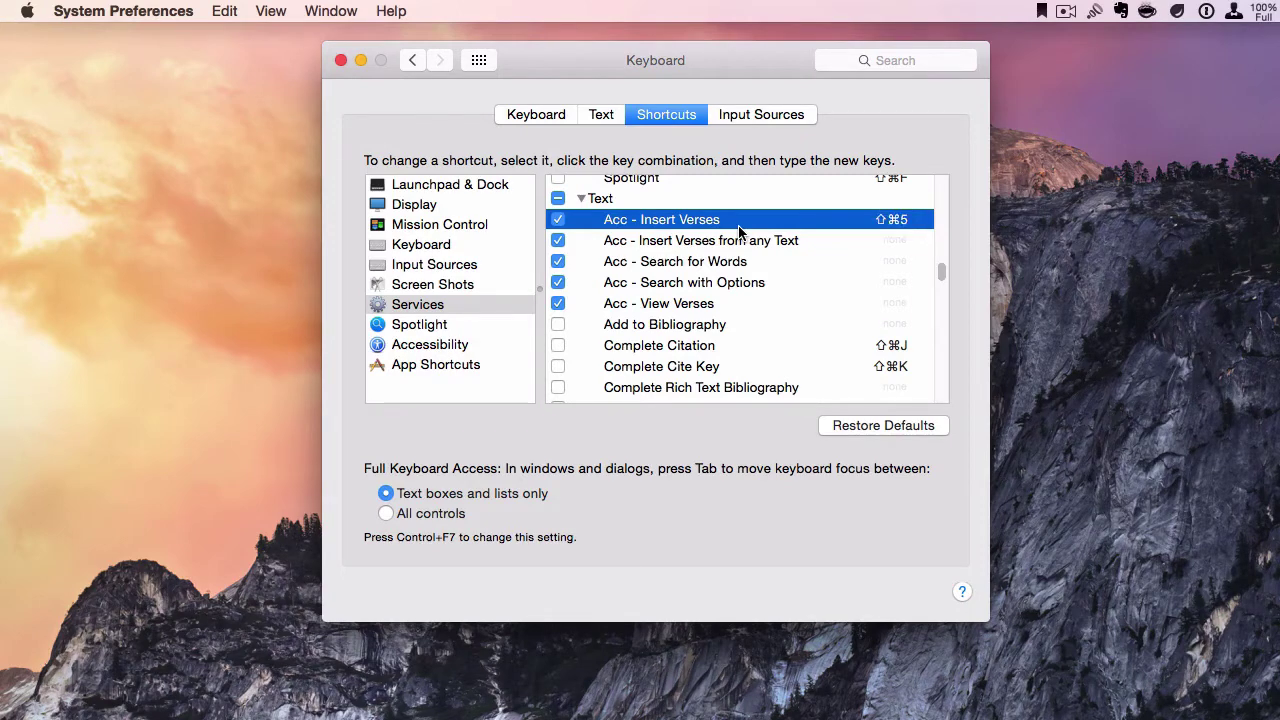
Step: Assign the keyboard shortcut ⇧⌘6 to Acc - Insert Verses from any Text
scroll(738, 230, "up", 3)
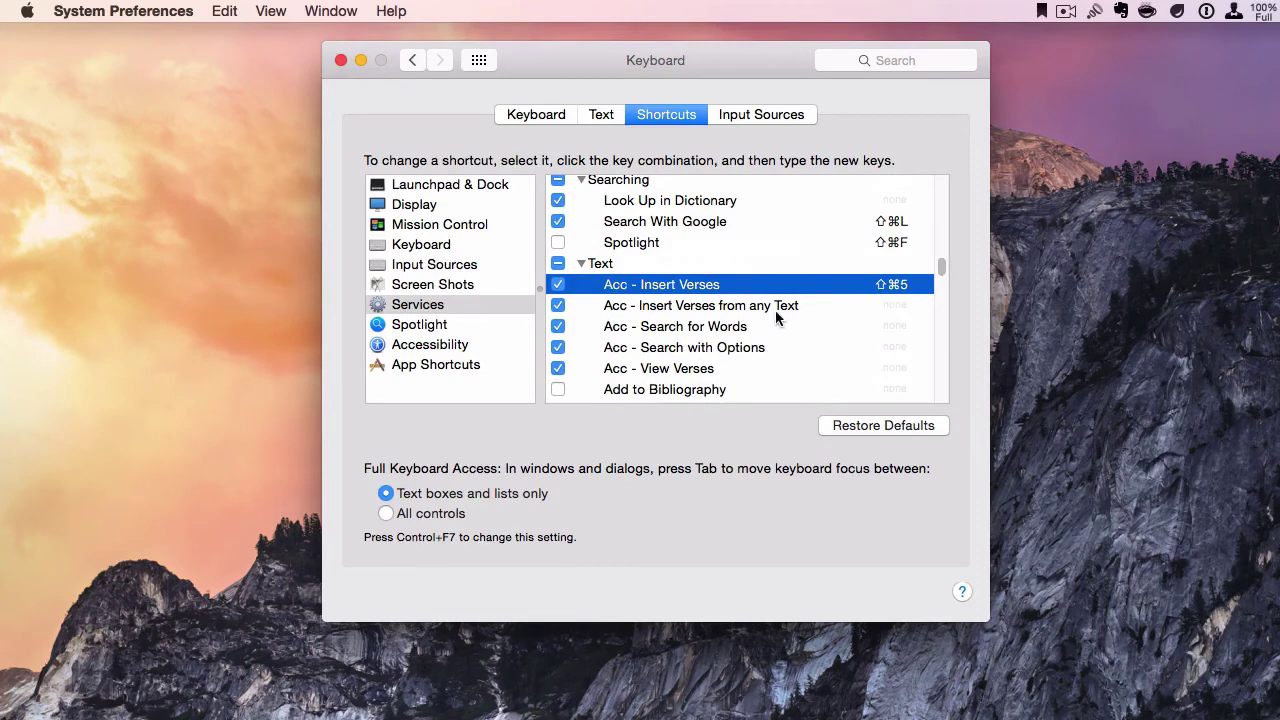
left_click(765, 308)
left_click(868, 305)
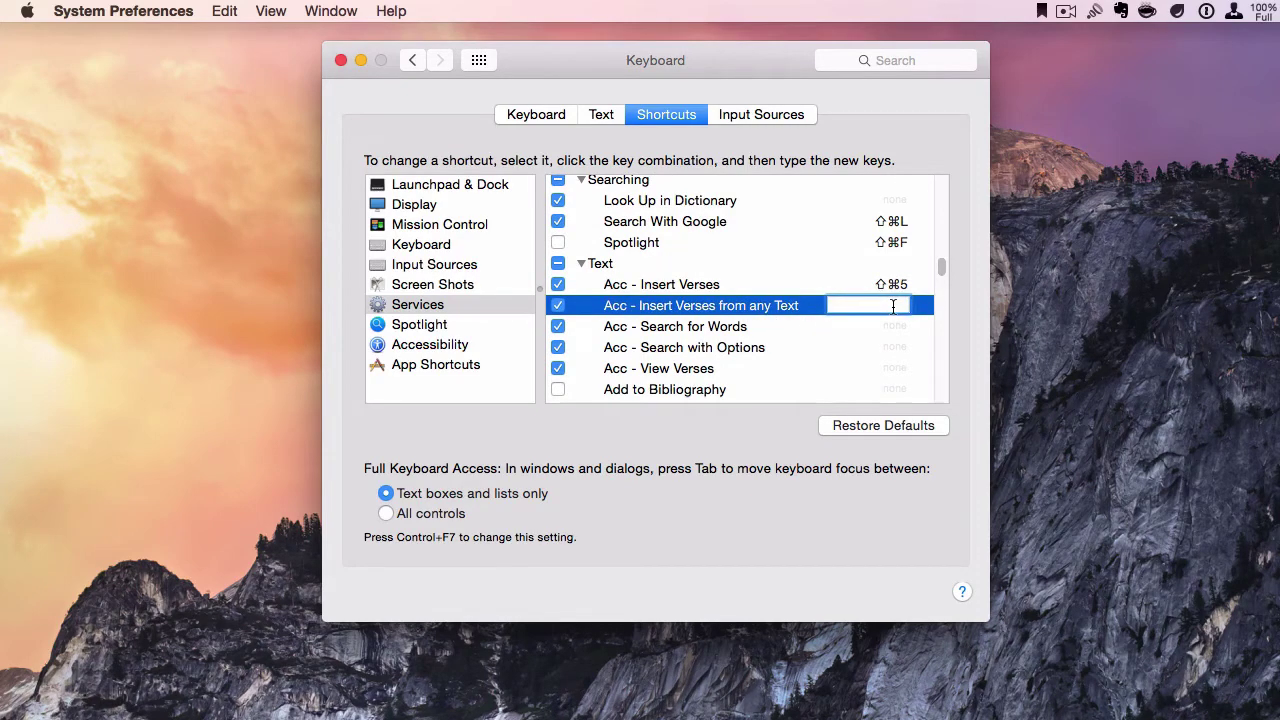
key("cmd+shift+6")
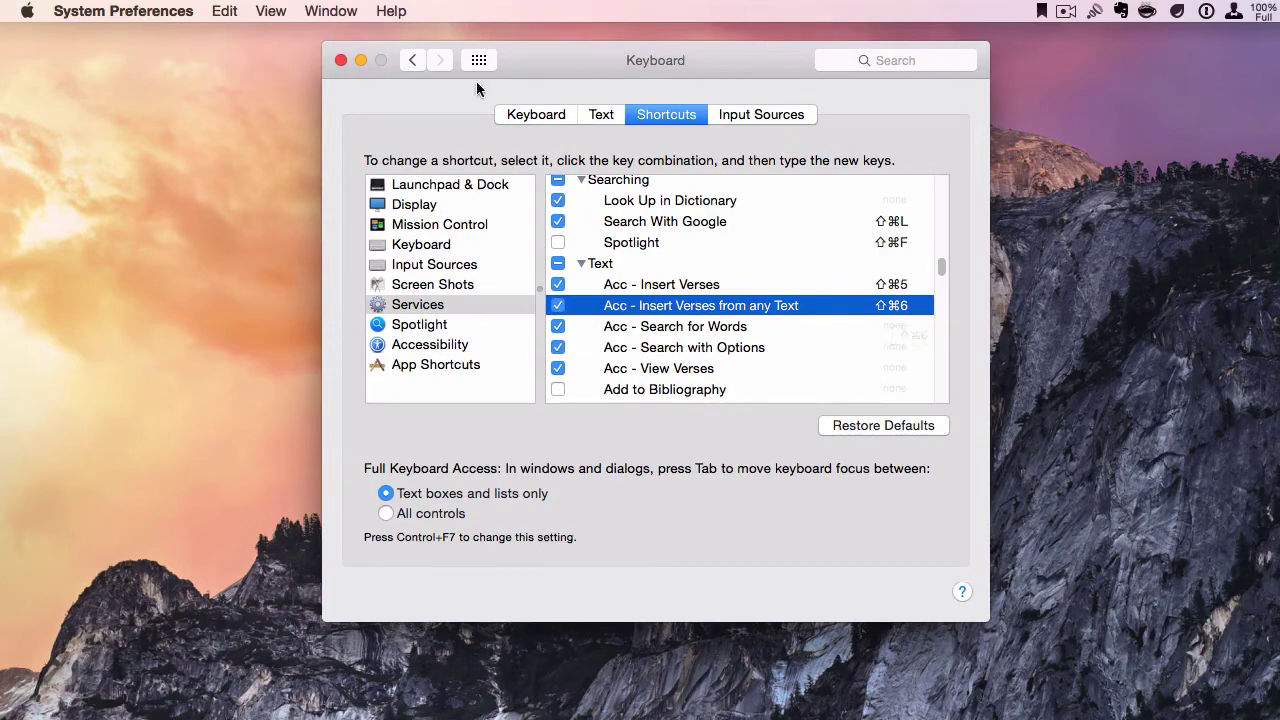
Step: In Byword, add Rev 2:1 on a new line and expand it to ESV verse text with ⇧⌘5
left_click(361, 61)
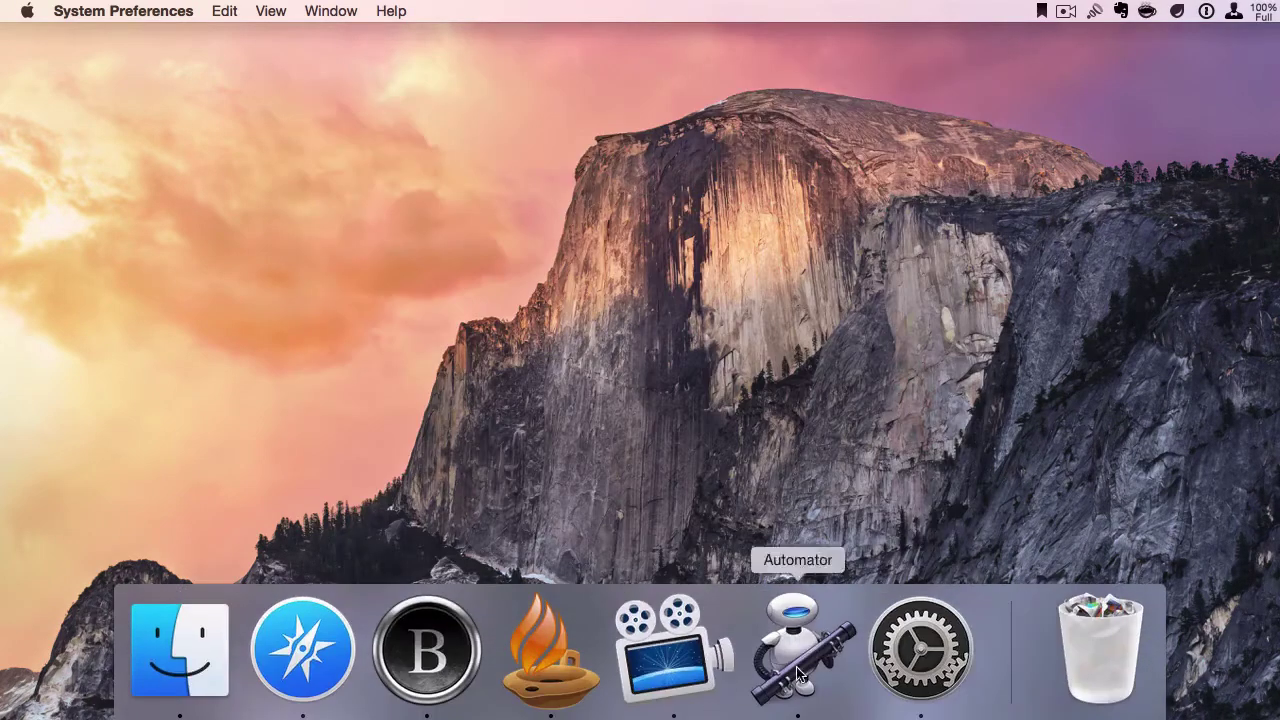
left_click(426, 680)
left_click(554, 362)
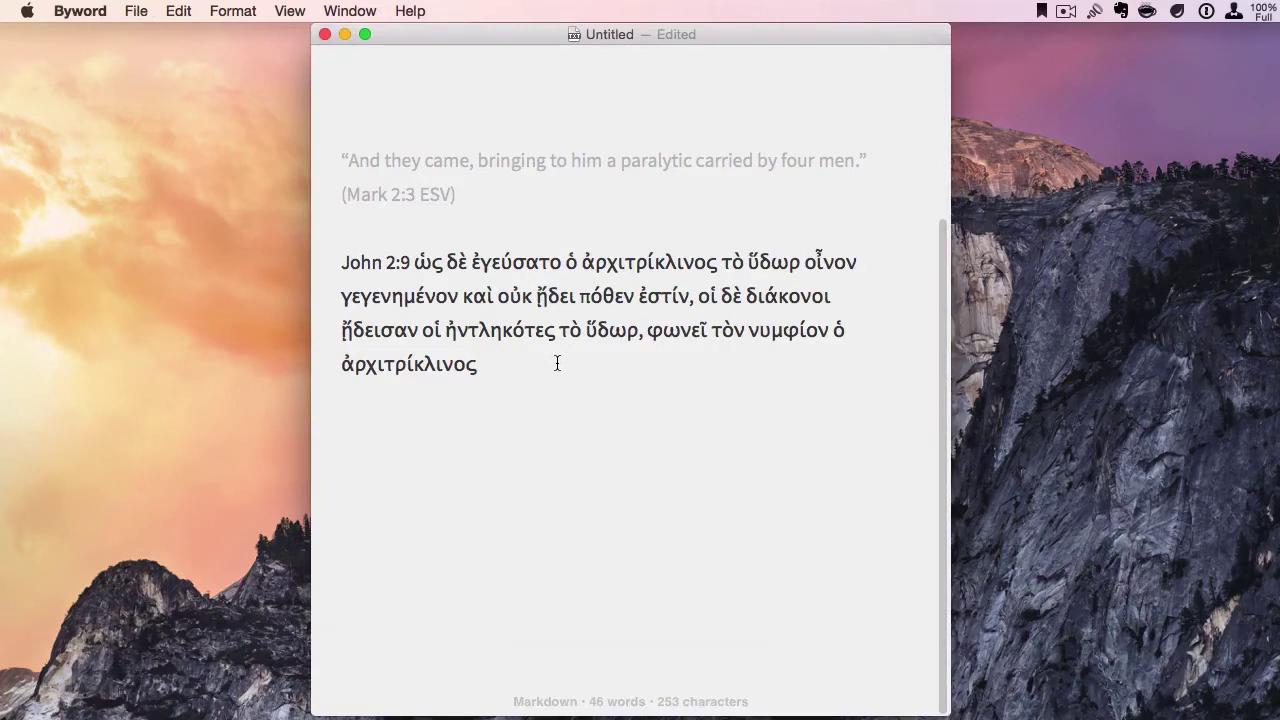
key("Return")
key("Return")
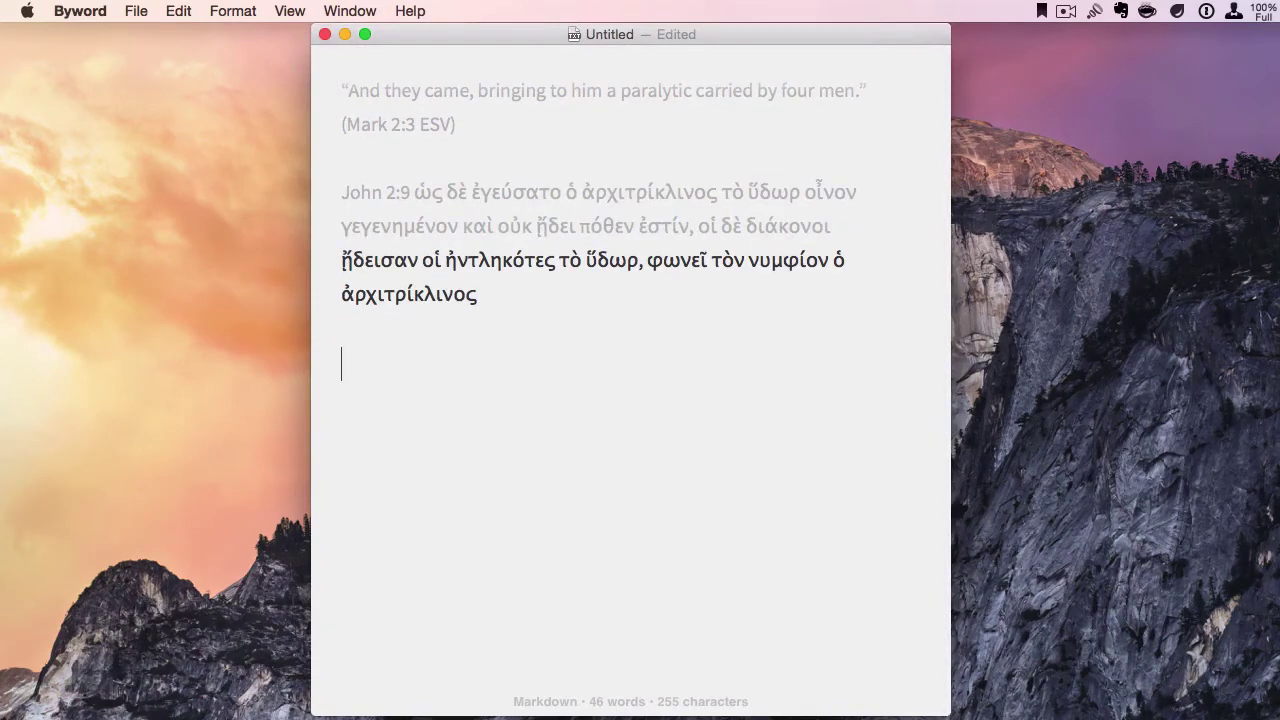
type("Rev 2:1")
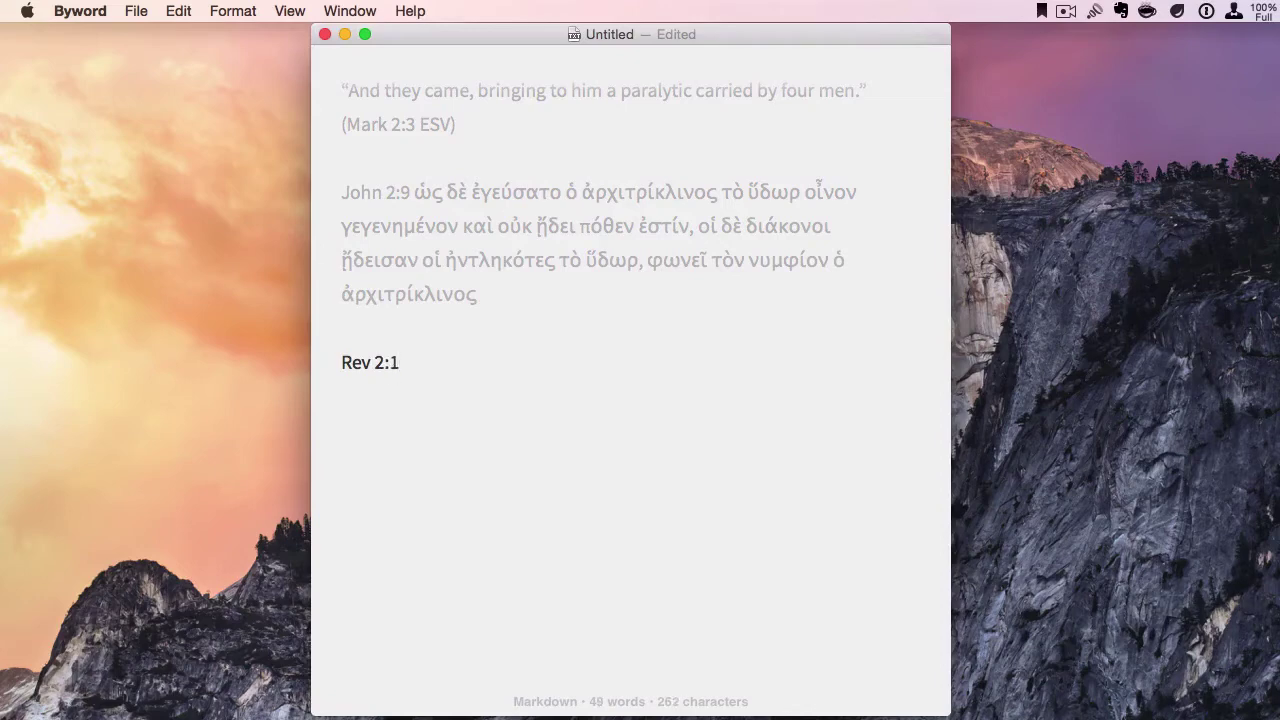
key("super+shift+Left")
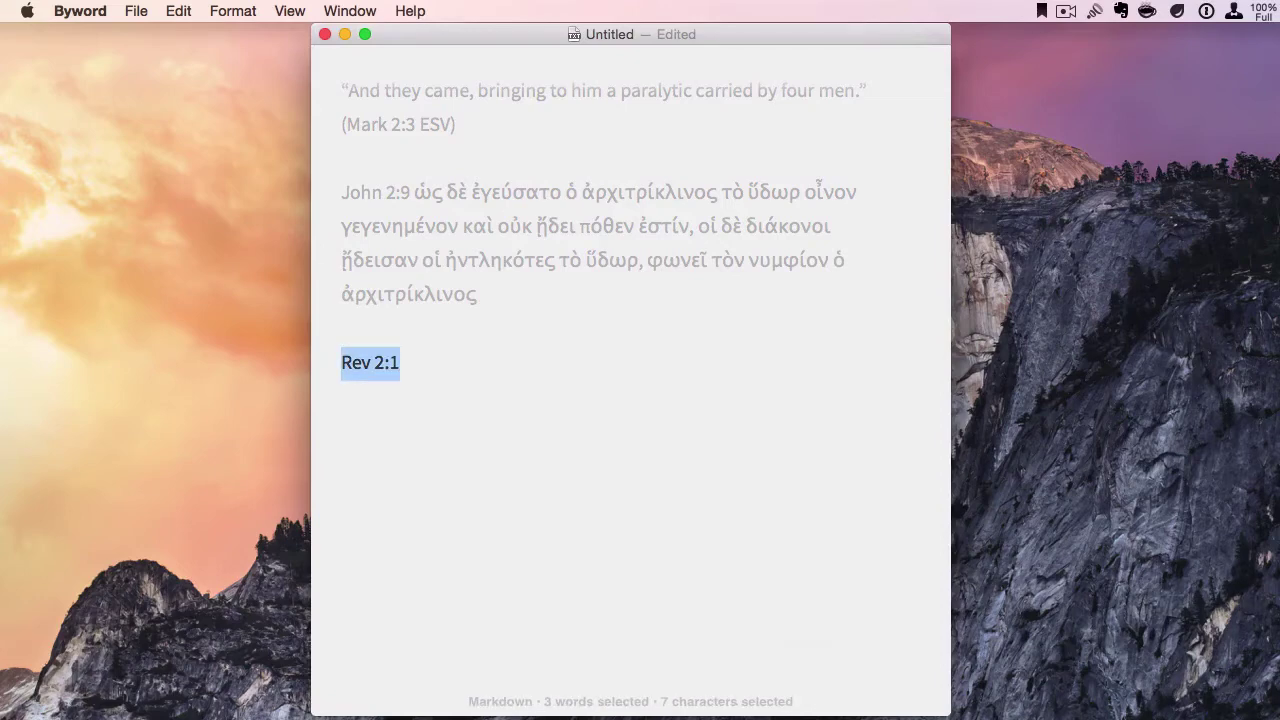
key("shift+super")
key("super+shift+5")
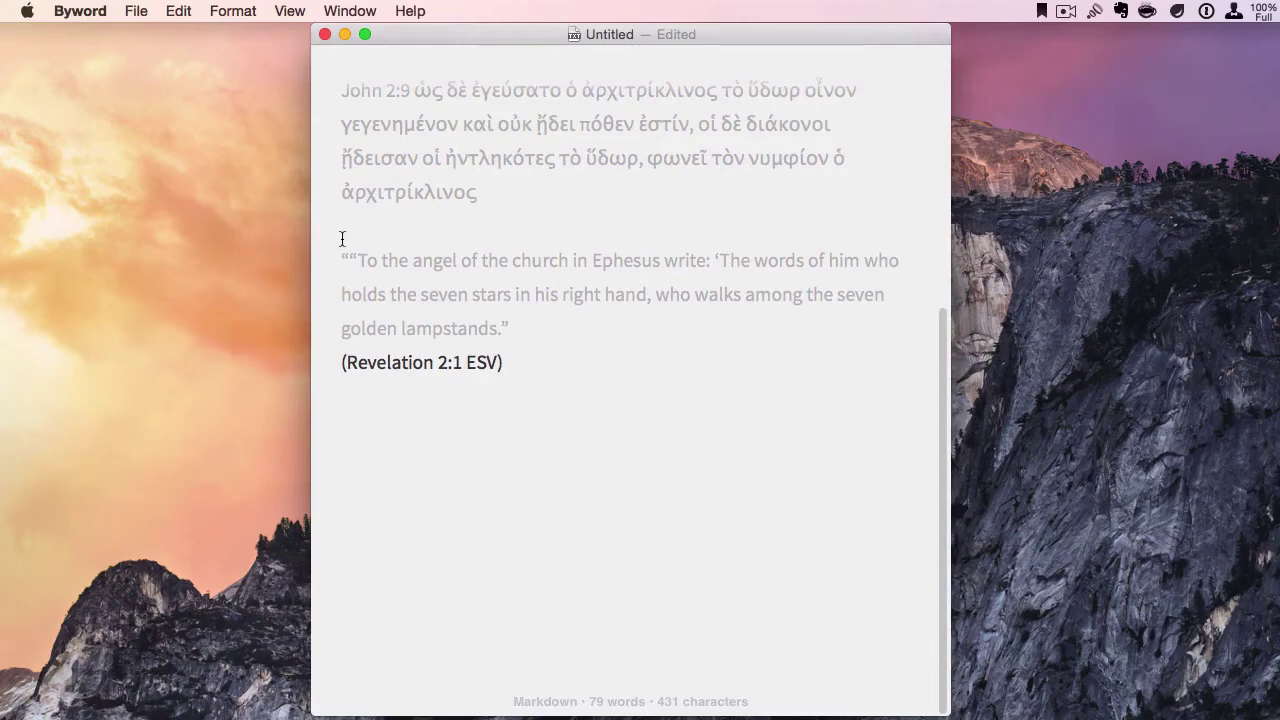
Step: Add Rev 2:9 and insert its GNT28-T Greek text with ⇧⌘6
key("Return")
key("Return")
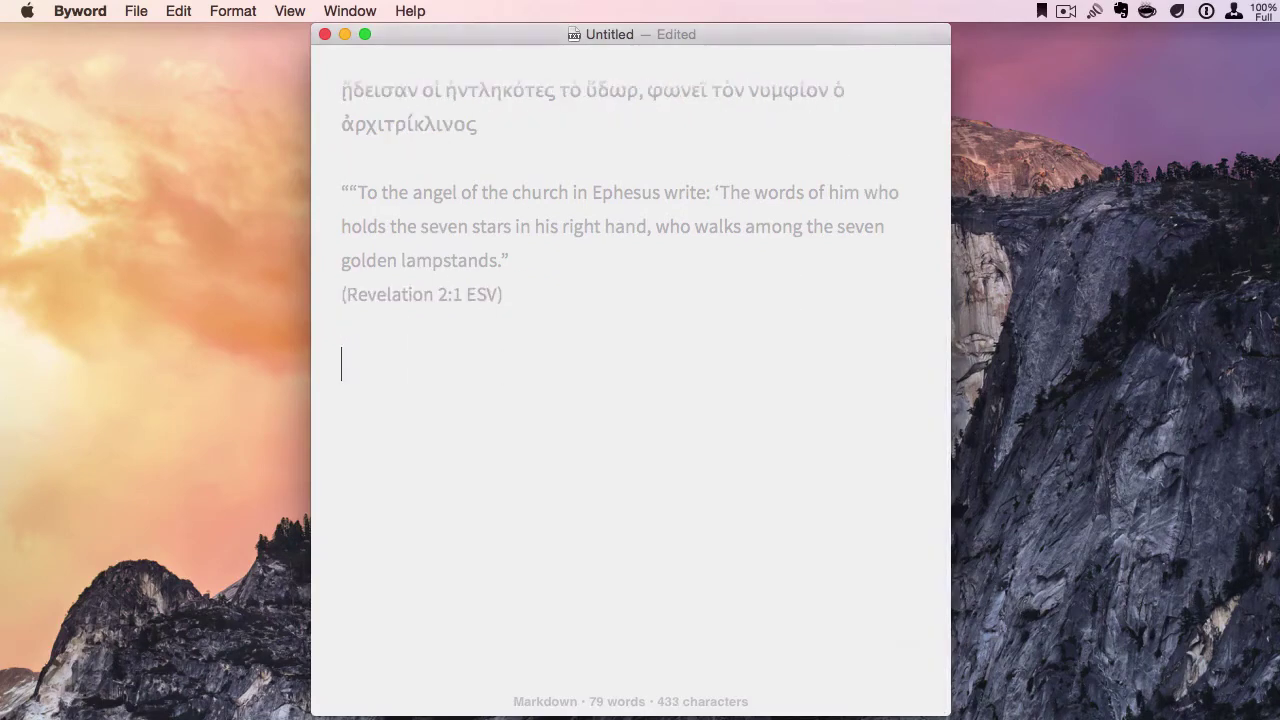
type("Rev 2:9")
key("shift+super+Left")
key("shift+super+6")
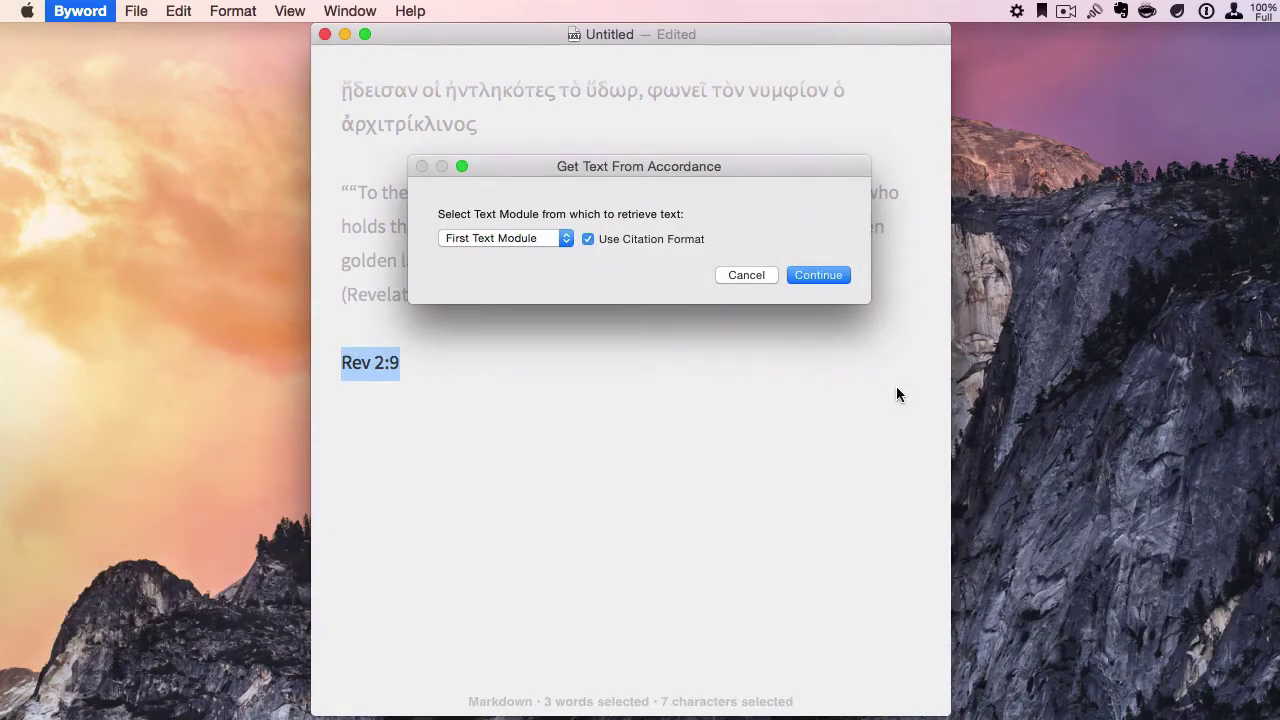
left_click(549, 237)
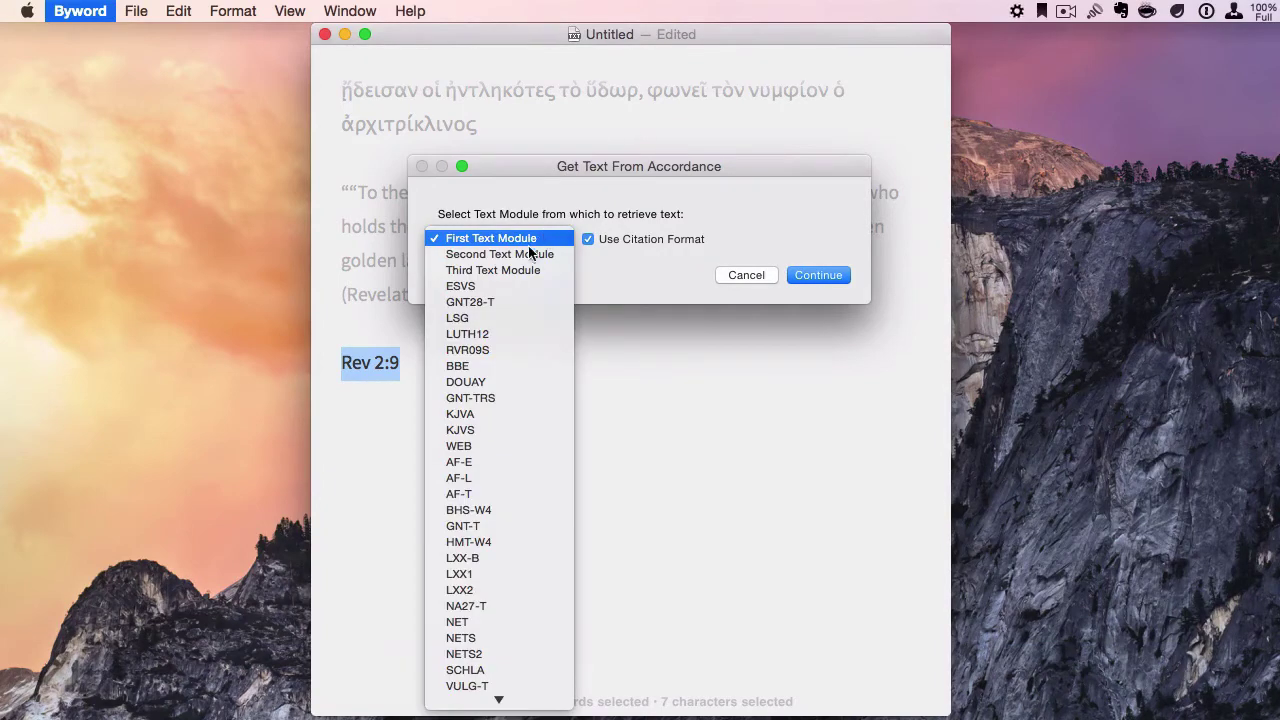
left_click(499, 233)
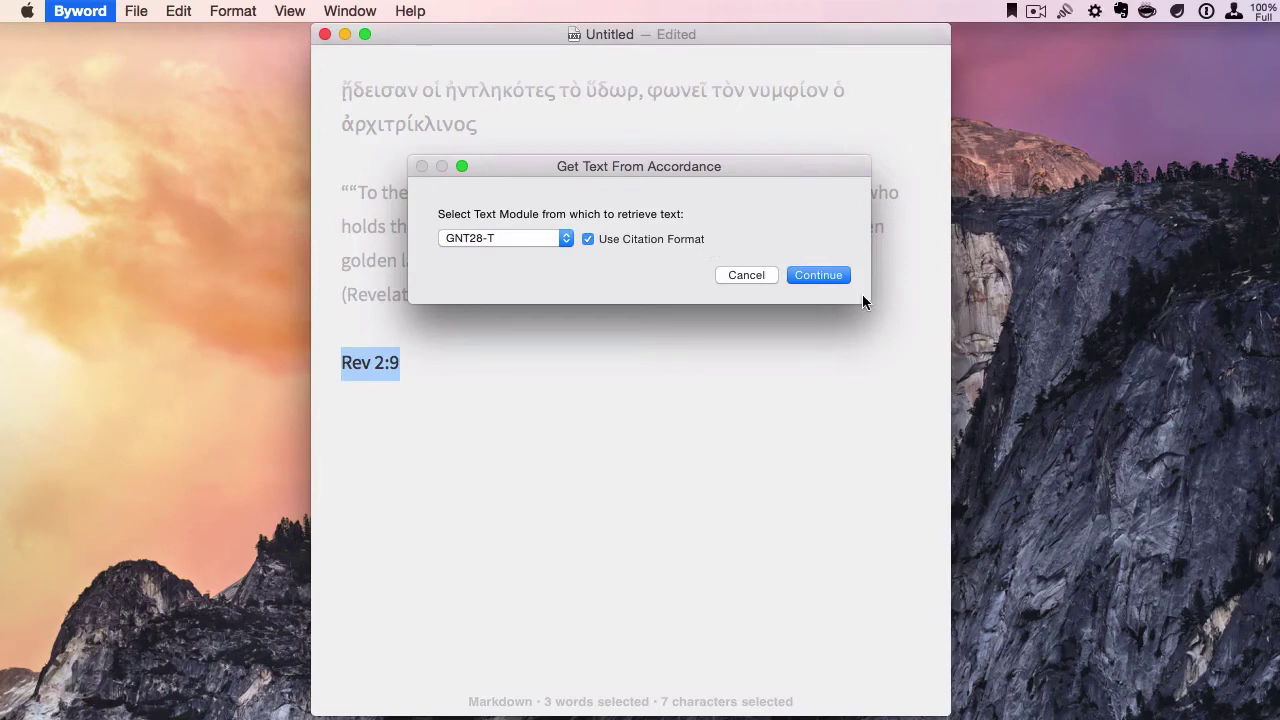
left_click(828, 278)
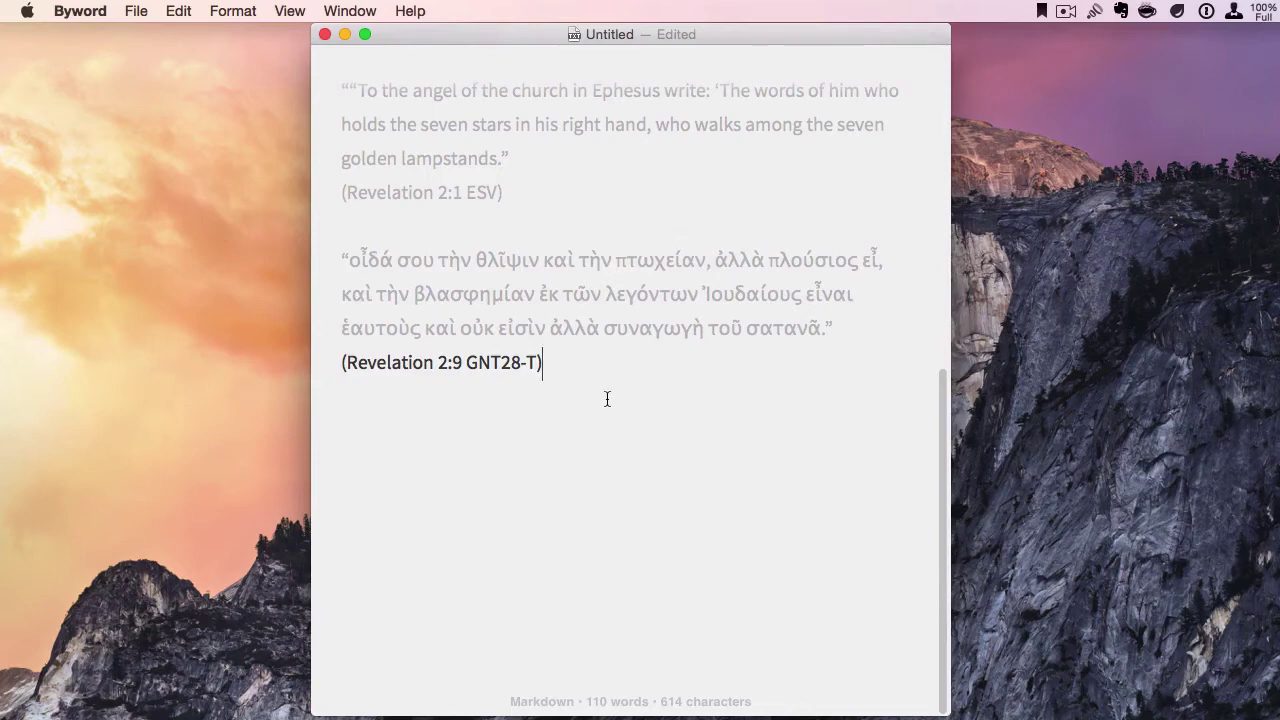
mouse_move(742, 718)
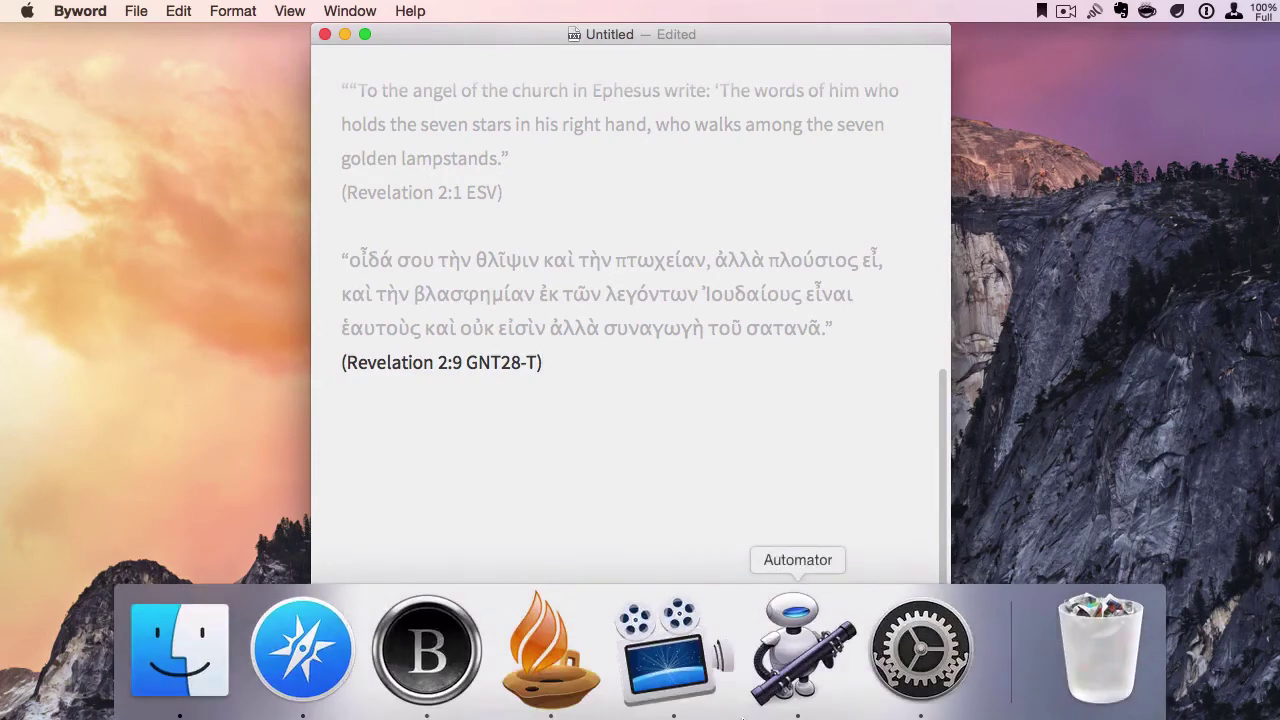
Step: Select 'Luke 24' in the Safari blog post and send it to Accordance with Acc - View Verses
left_click(302, 650)
left_click(672, 410)
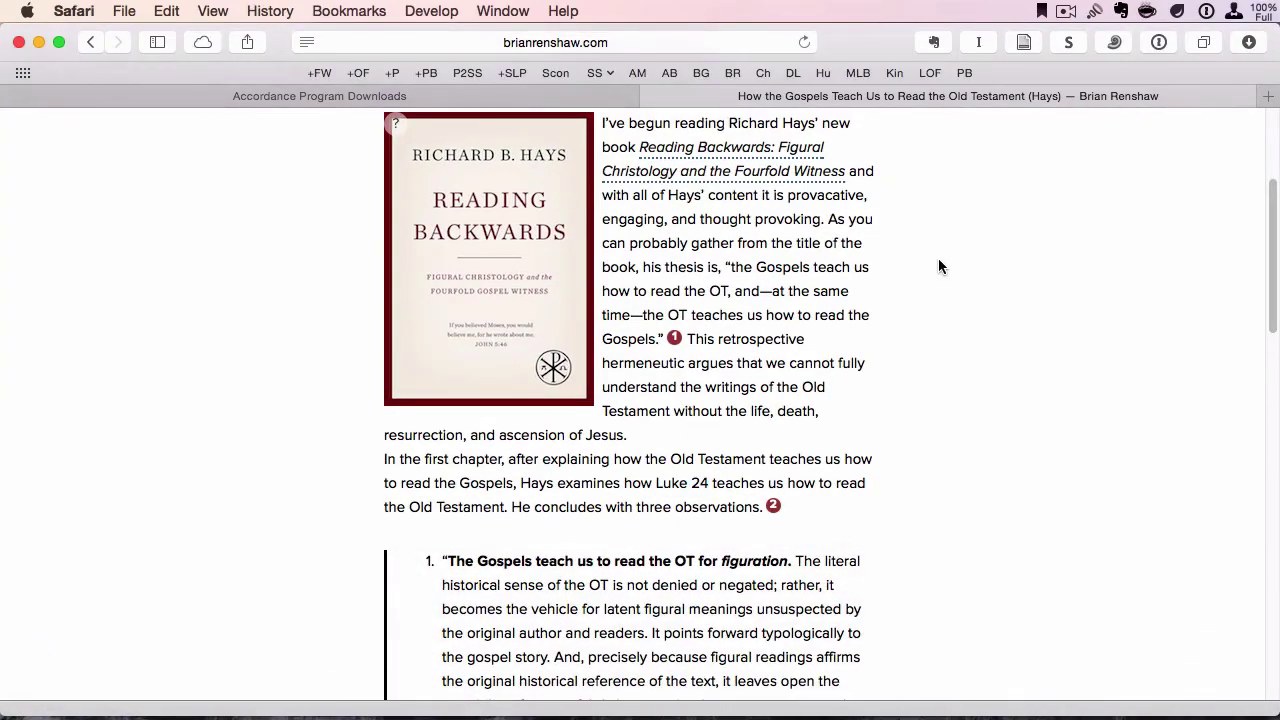
scroll(791, 316, "up", 5)
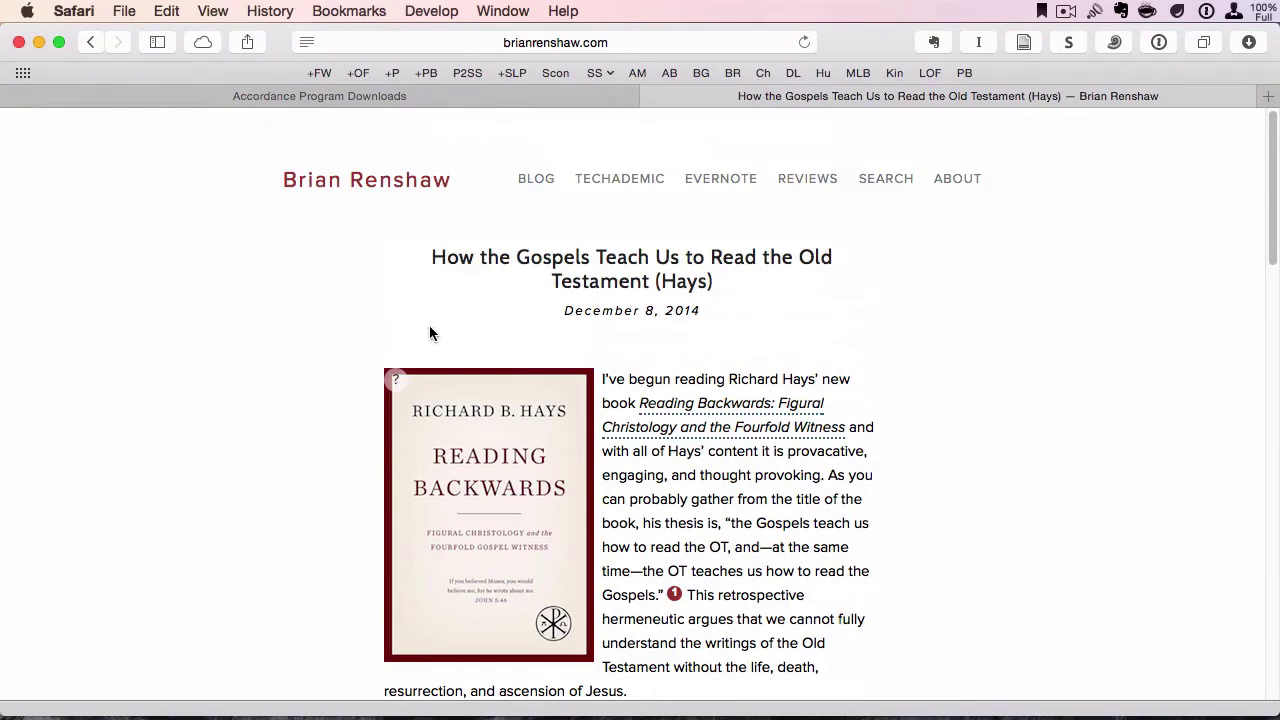
scroll(249, 366, "down", 3)
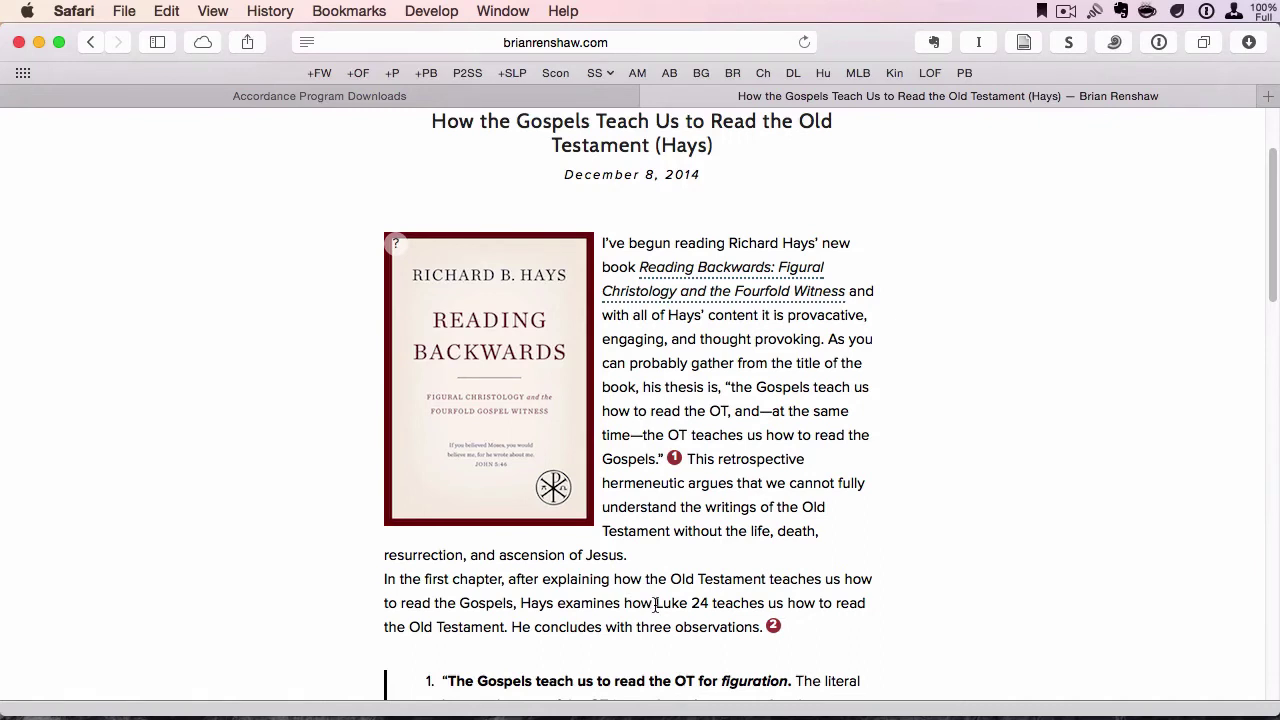
left_click_drag(656, 602, 704, 604)
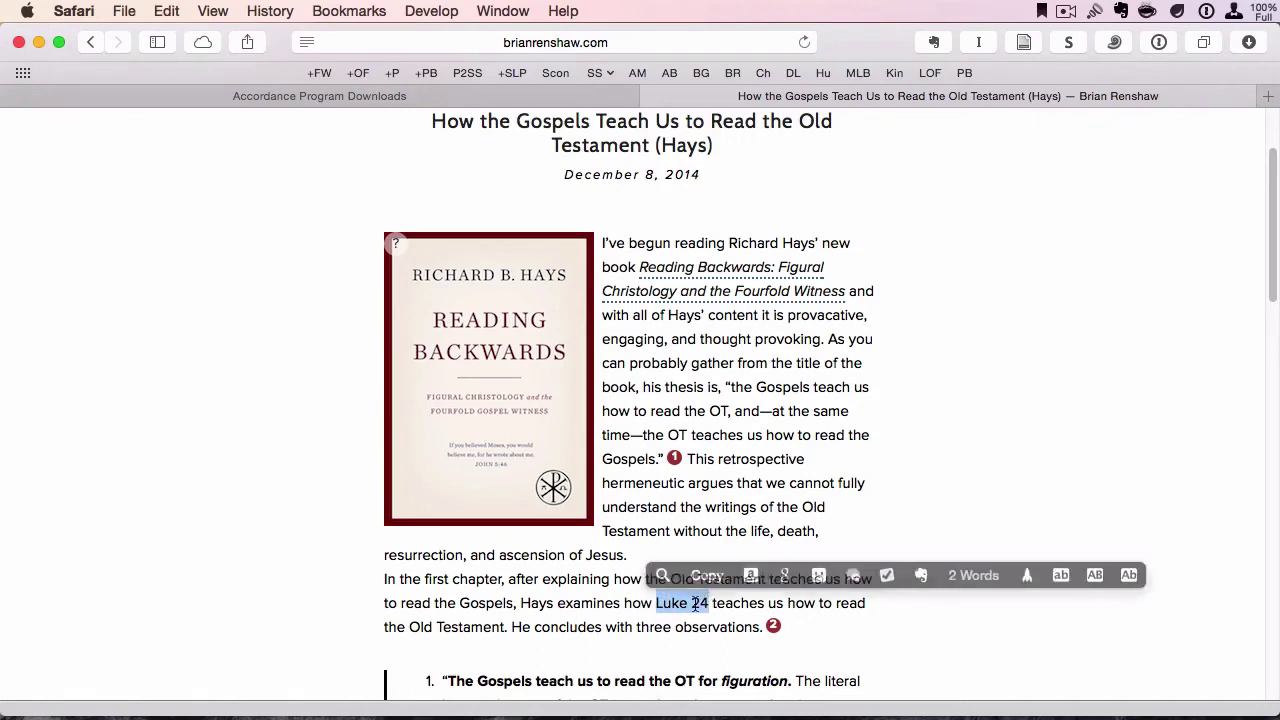
right_click(695, 603)
mouse_move(800, 697)
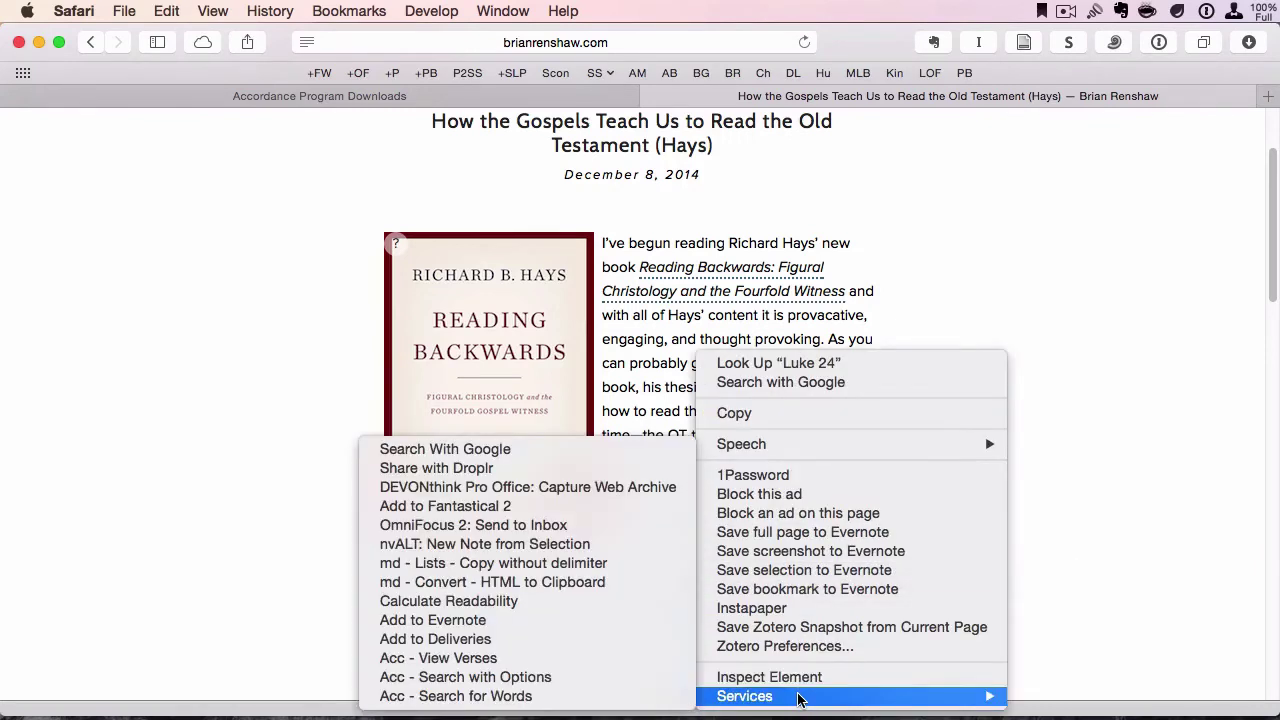
left_click(503, 660)
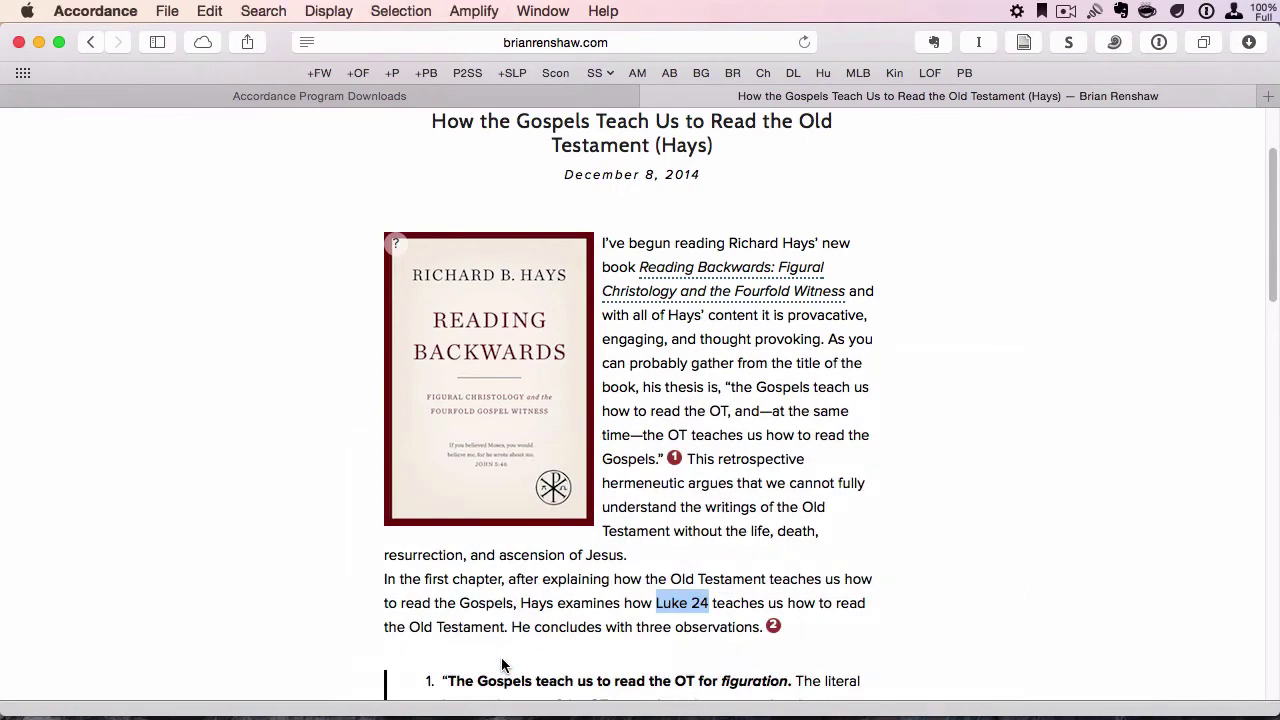
scroll(530, 280, "up", 2)
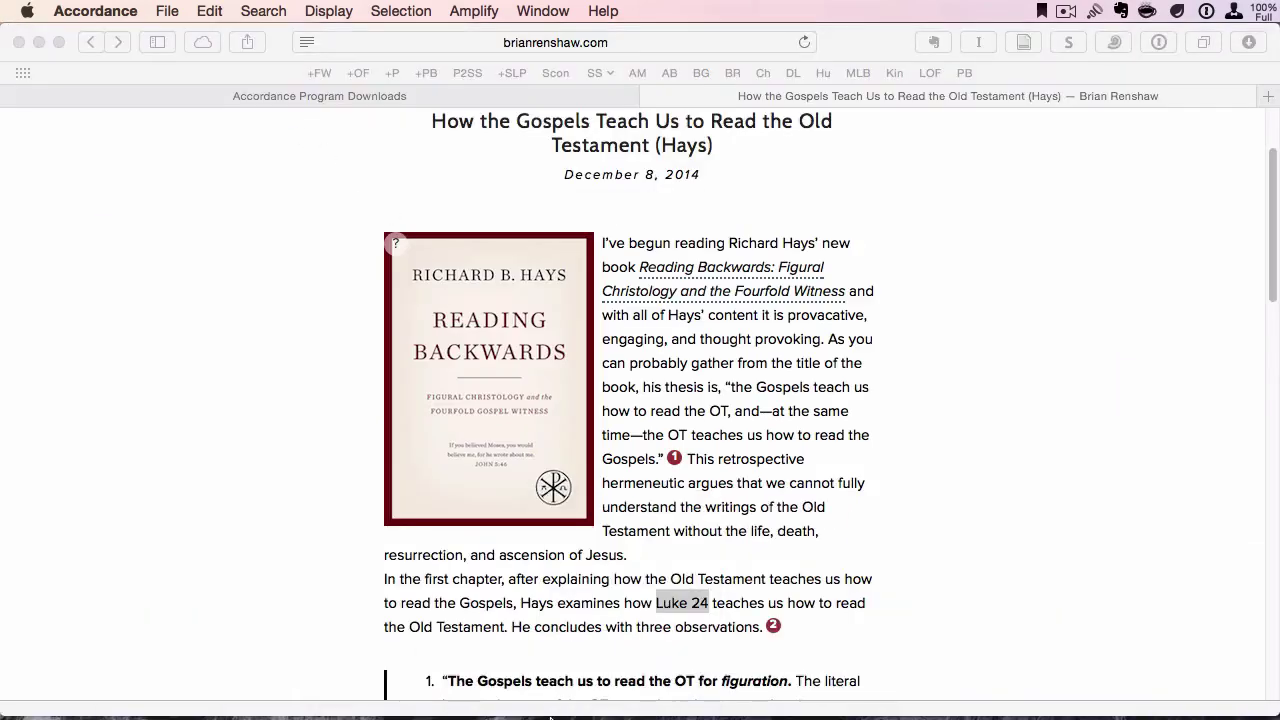
mouse_move(550, 718)
Step: Open Accordance Services Instructions.rtfd from Downloads and scroll to its Get Text From Accordance section
mouse_move(345, 715)
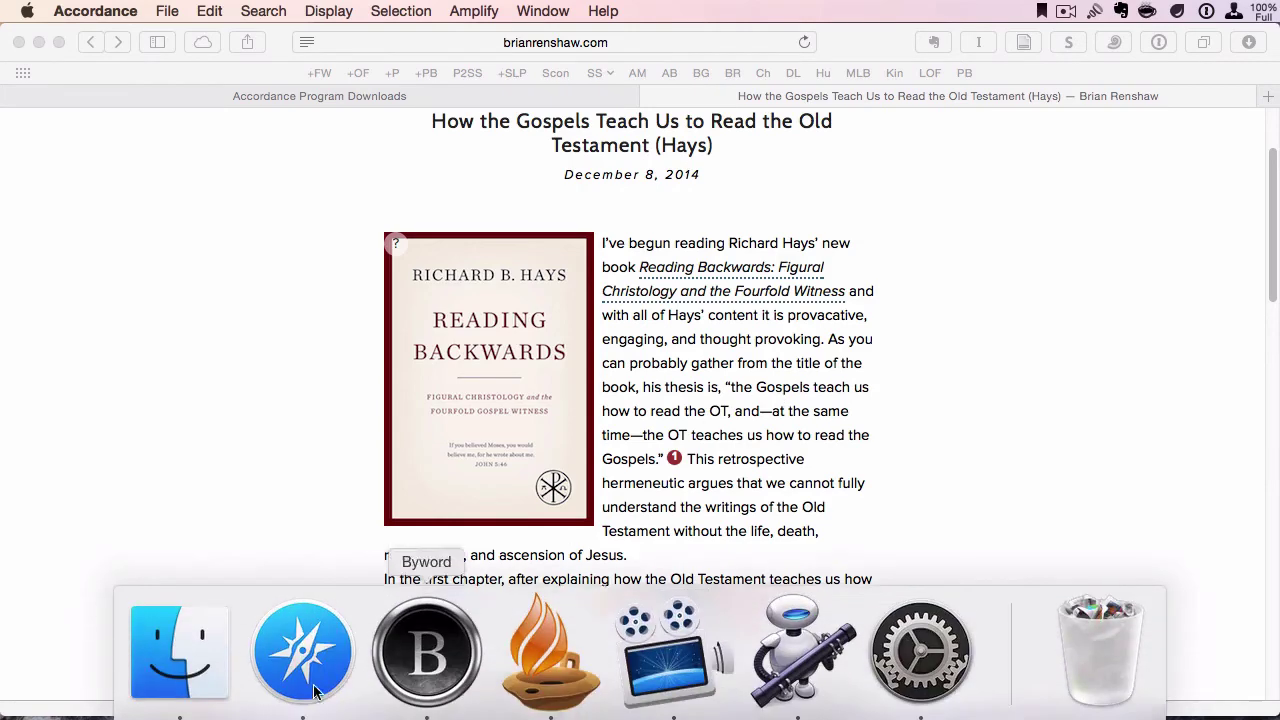
left_click(128, 643)
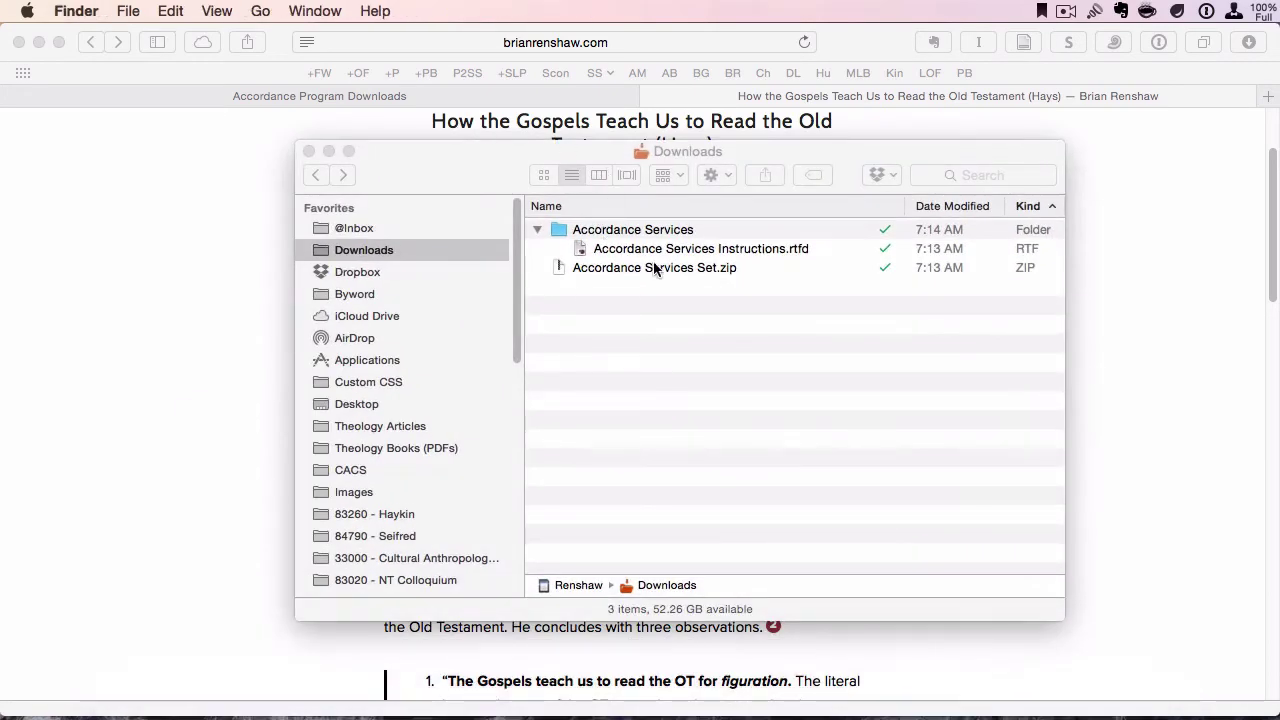
double_click(714, 252)
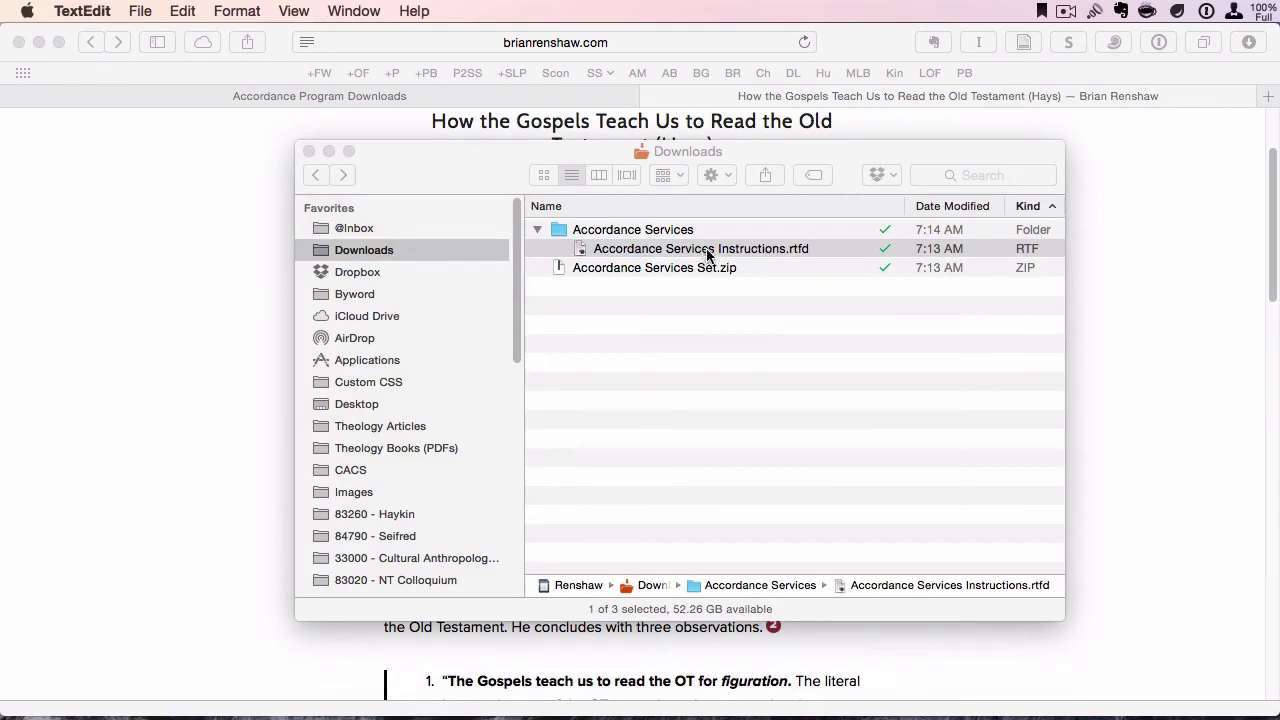
scroll(343, 259, "down", 8)
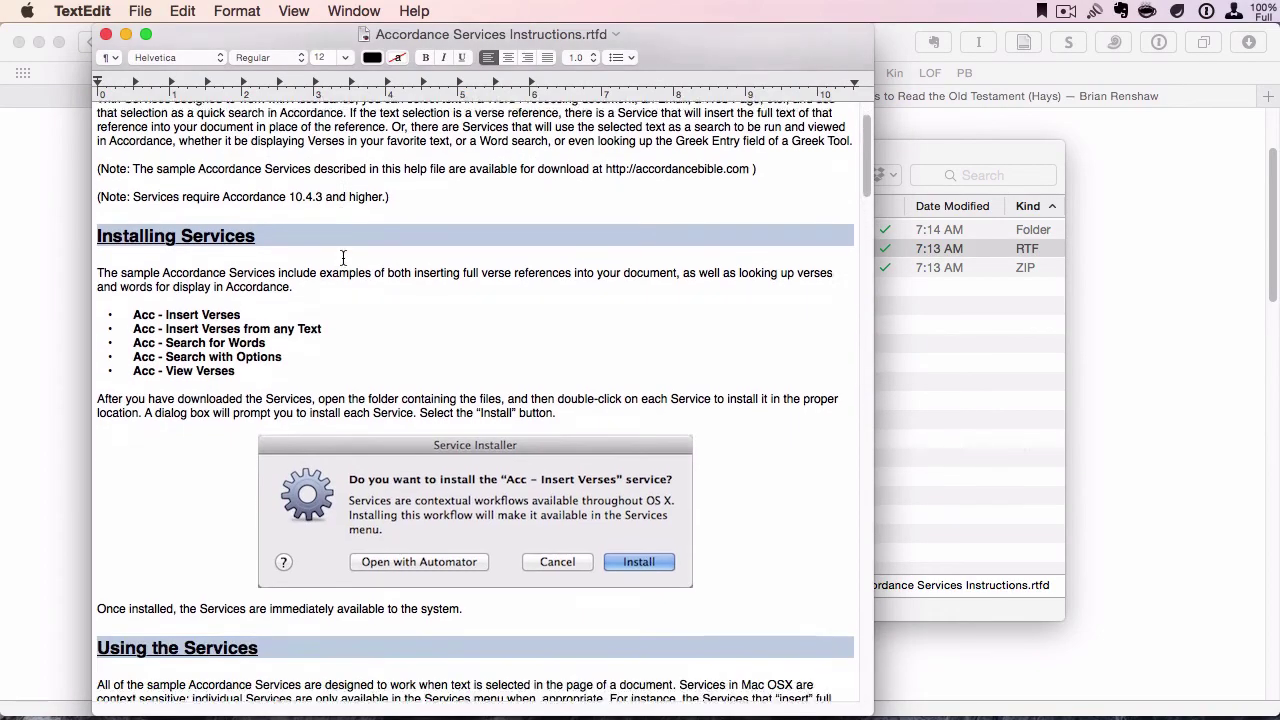
scroll(343, 259, "down", 10)
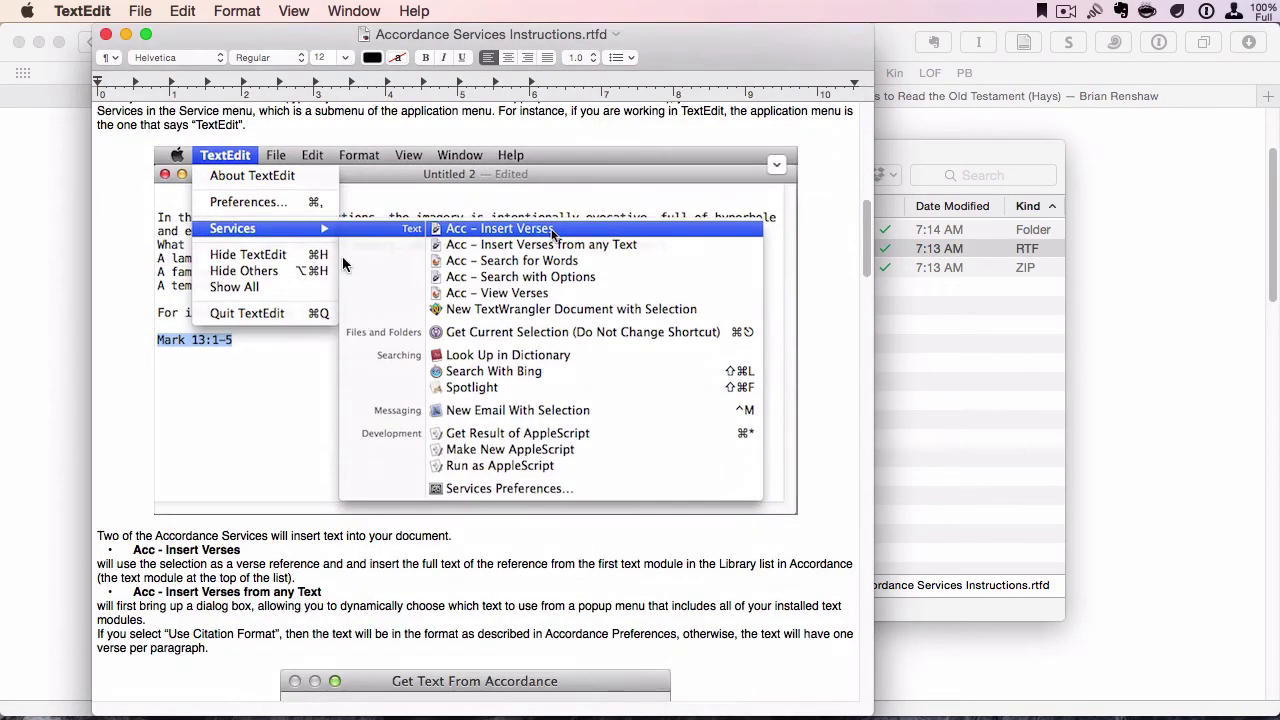
scroll(343, 259, "down", 5)
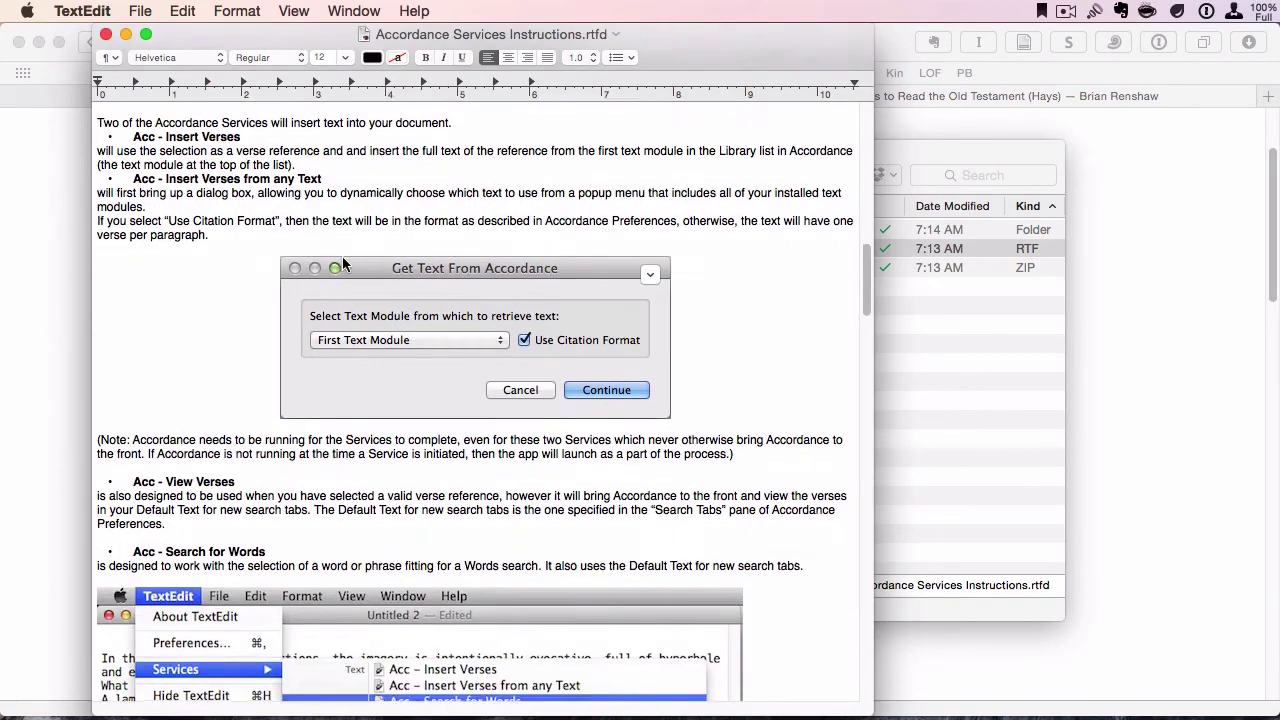
scroll(343, 264, "down", 8)
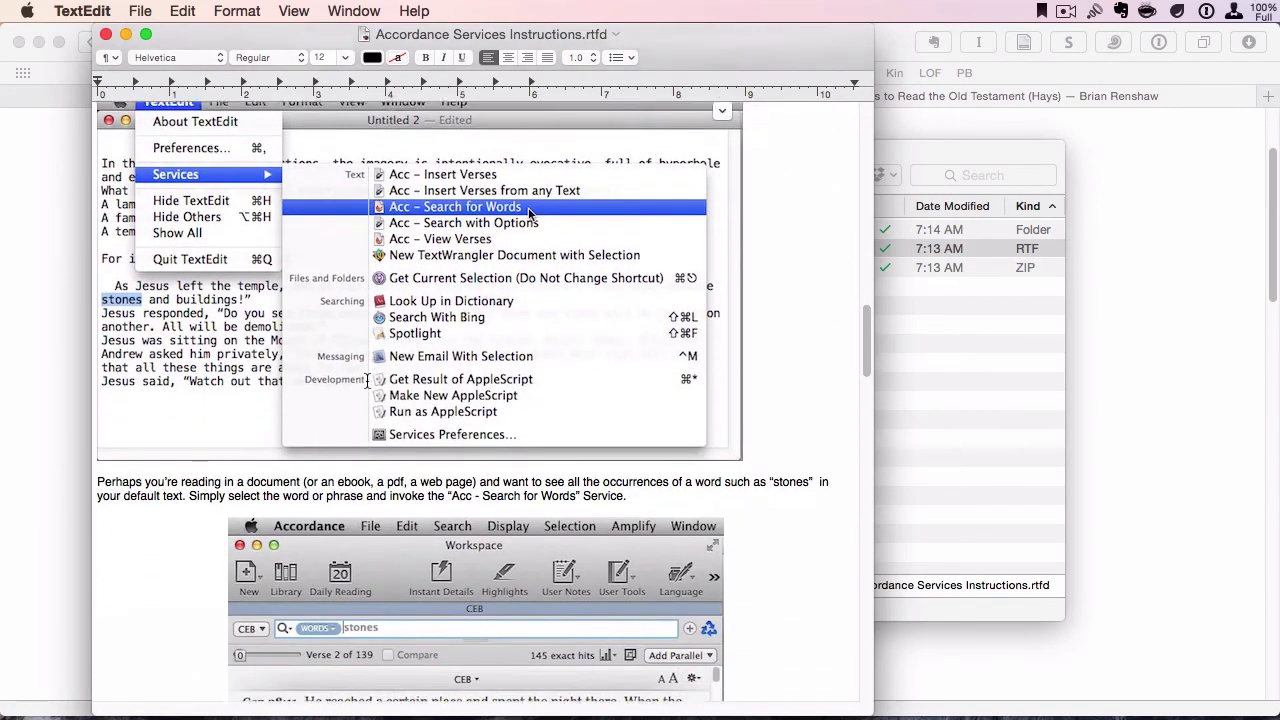
scroll(365, 405, "up", 10)
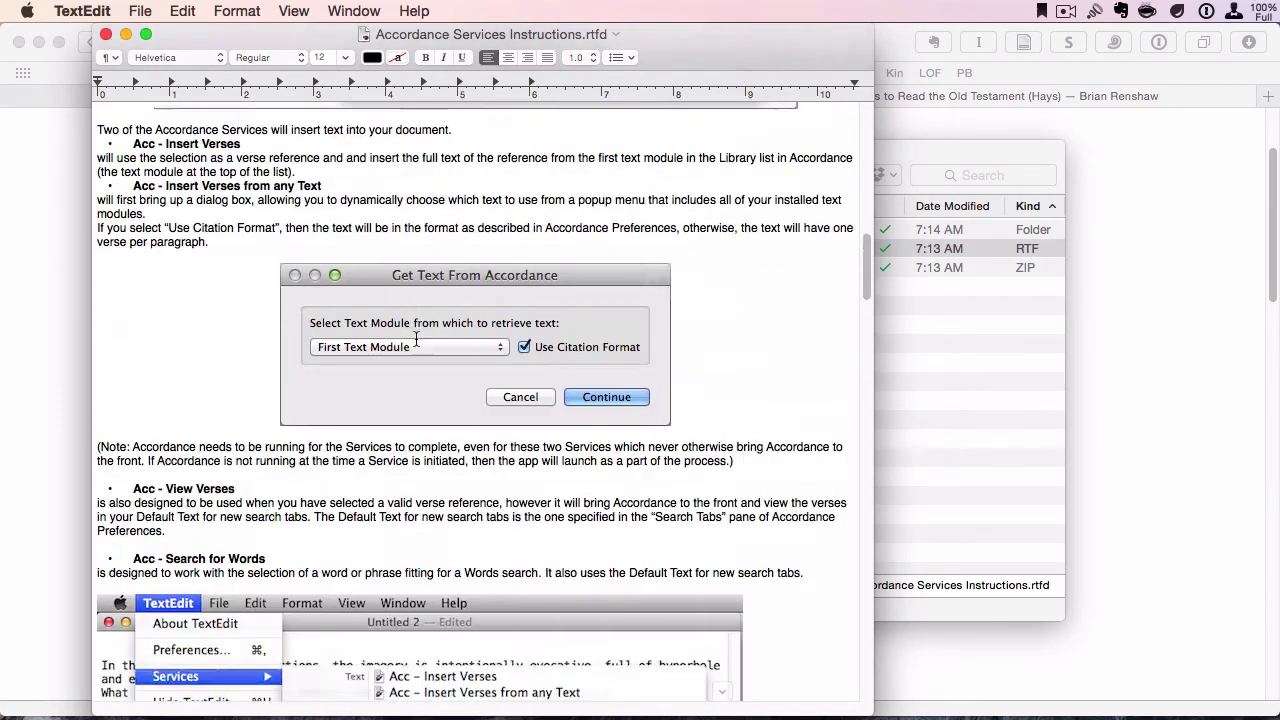